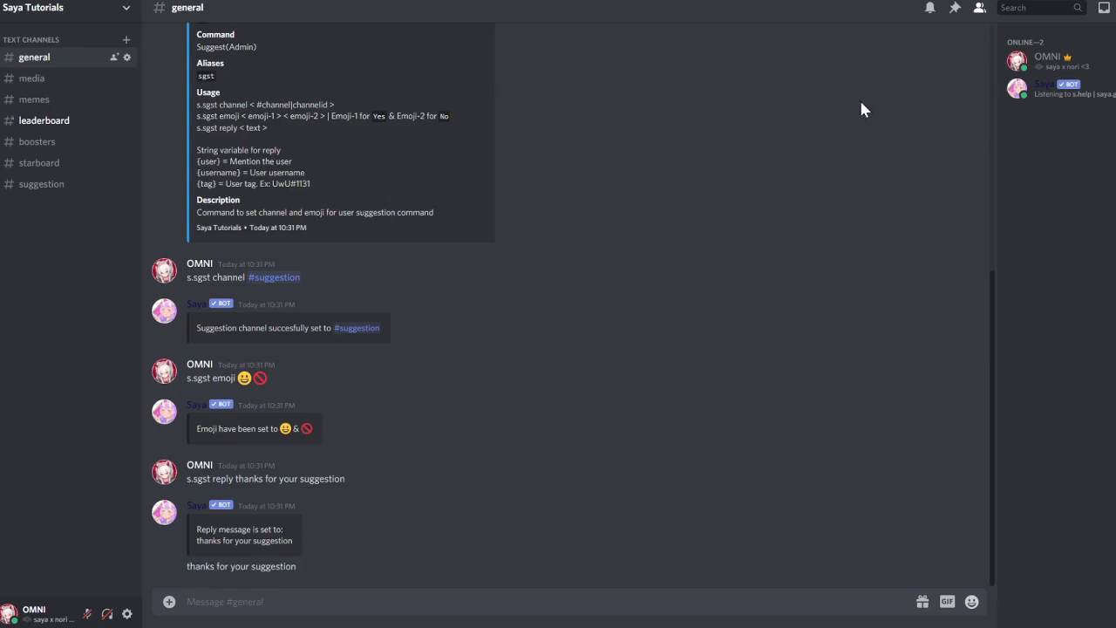
# Create a new text channel named giveaways
pyautogui.click(125, 40)
pyautogui.write('g')
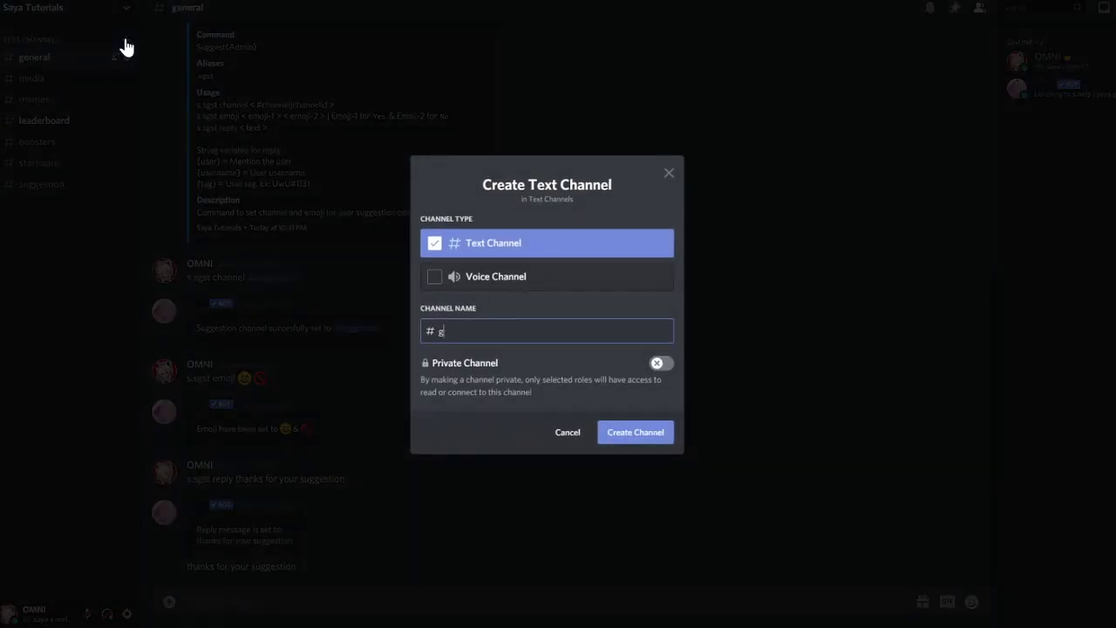
pyautogui.write('iveaways')
pyautogui.press('Return')
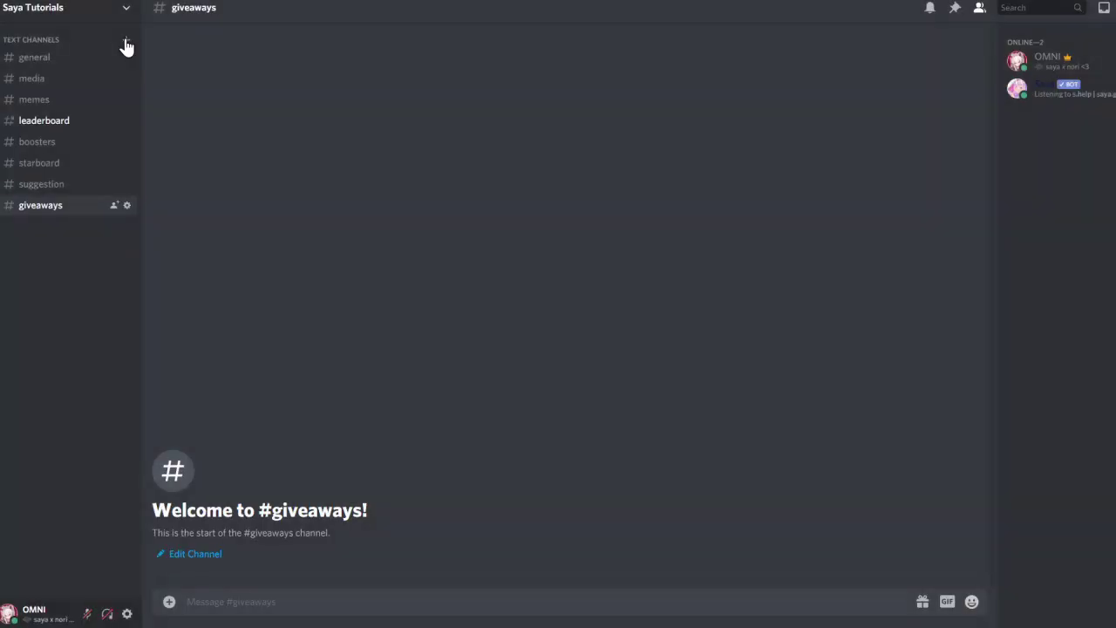
# Add the Saya bot to the giveaways channel permissions, allowing Read and Send Messages
pyautogui.click(126, 206)
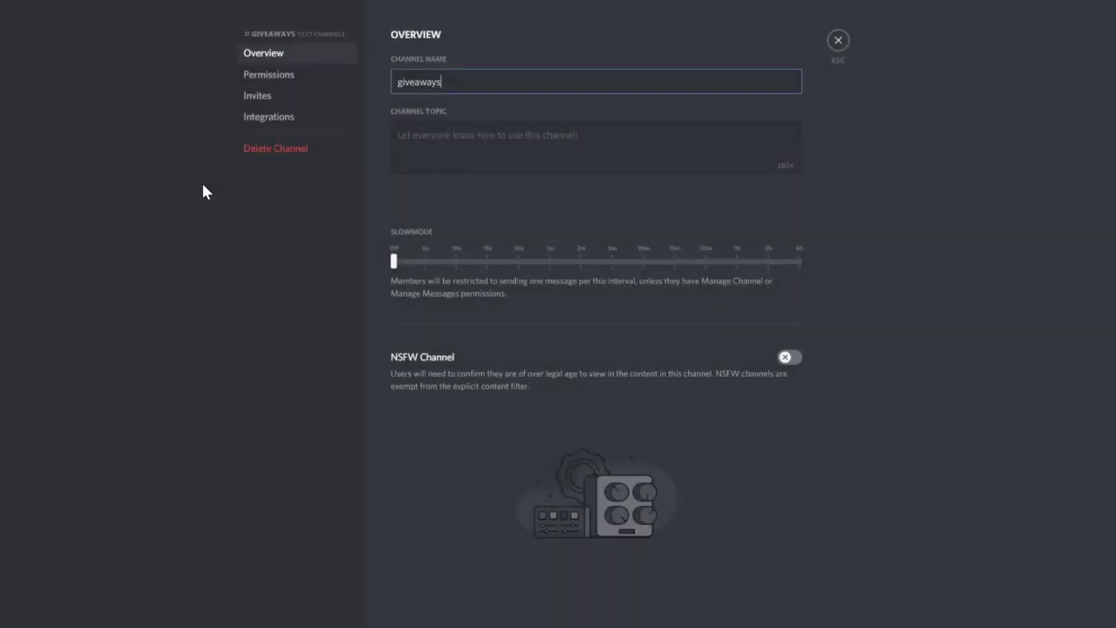
pyautogui.click(277, 76)
pyautogui.click(484, 76)
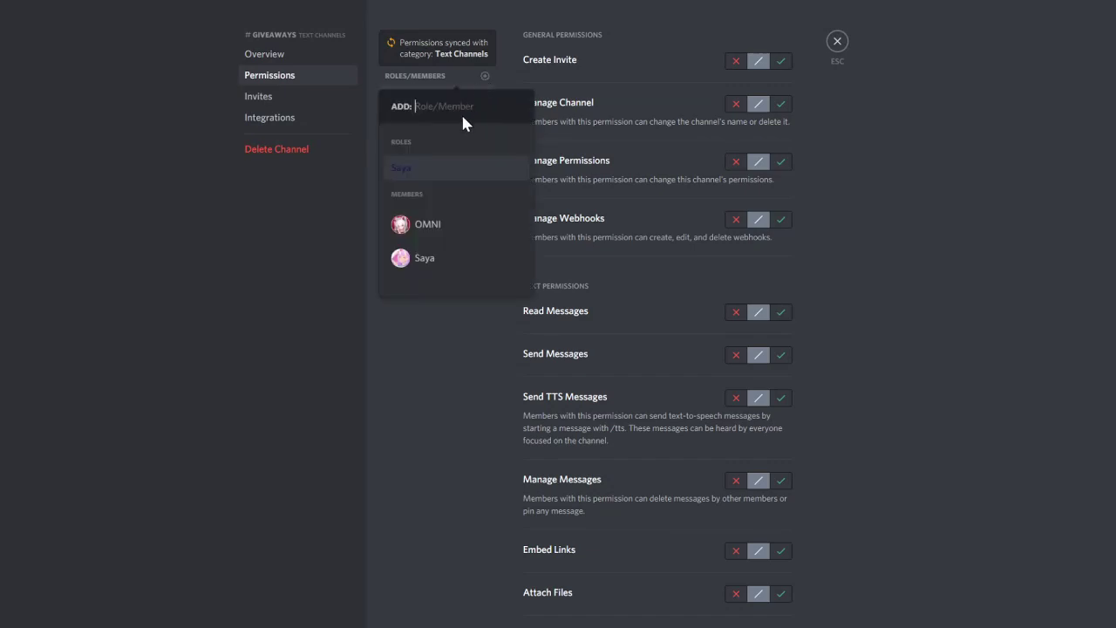
pyautogui.click(428, 254)
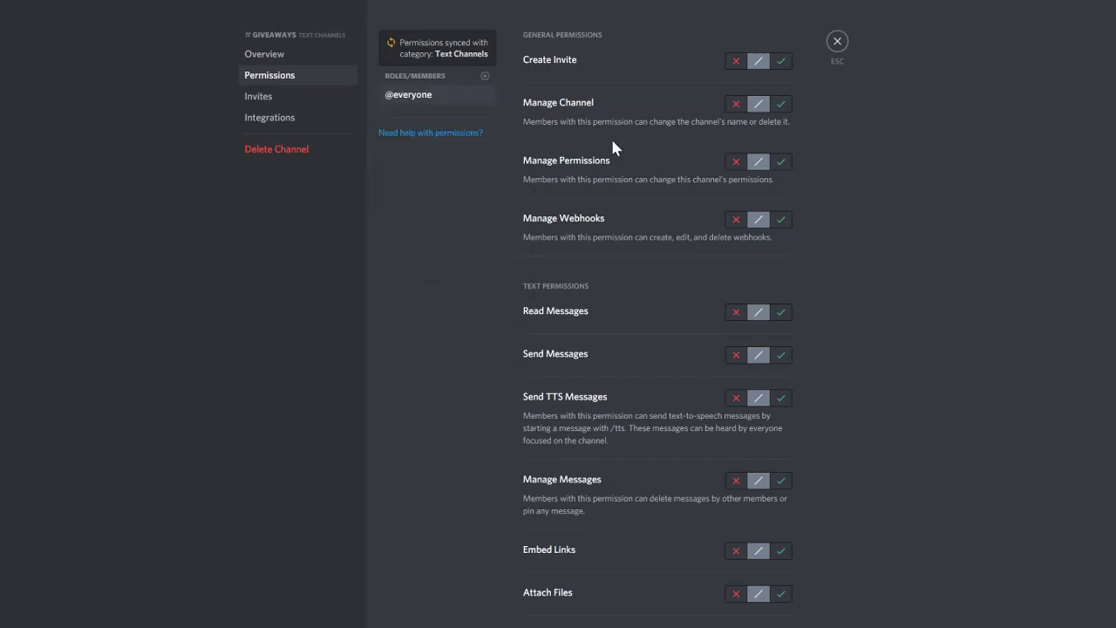
pyautogui.click(781, 312)
pyautogui.click(781, 354)
# Also allow Saya external emojis and Add Reactions, save, and return to #general
pyautogui.scroll(-3, 697, 427)
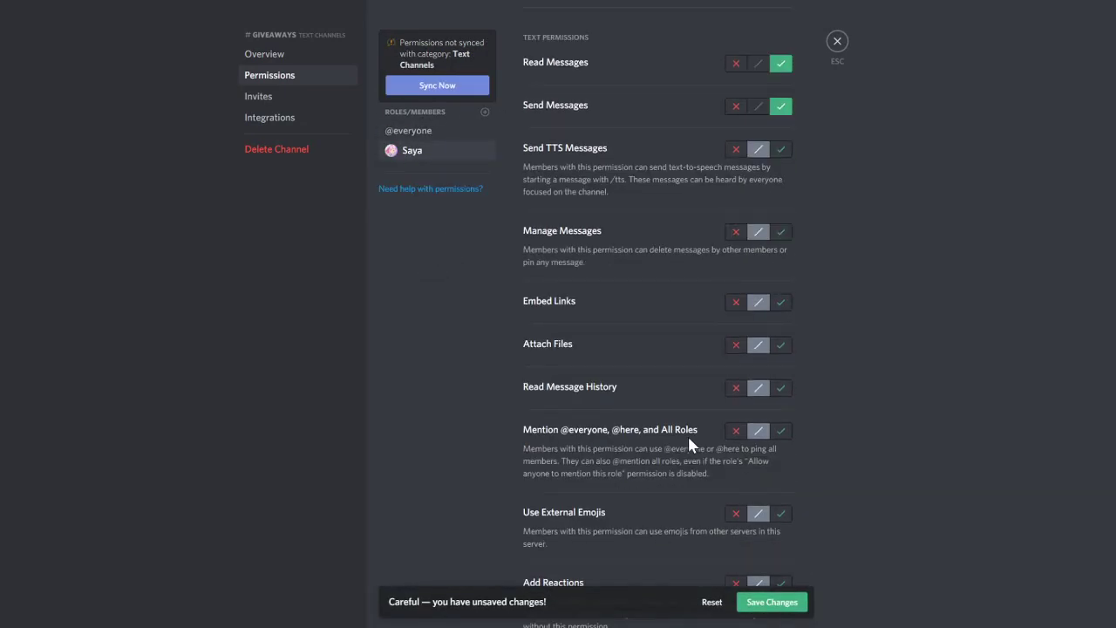
pyautogui.scroll(-1, 689, 444)
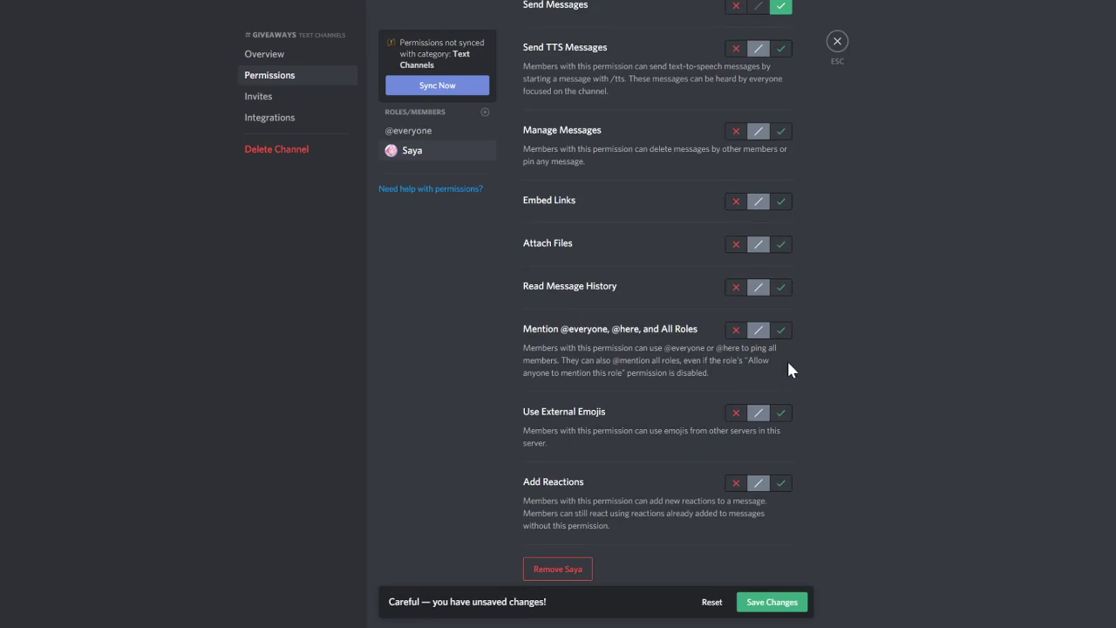
pyautogui.click(780, 484)
pyautogui.click(780, 413)
pyautogui.click(771, 601)
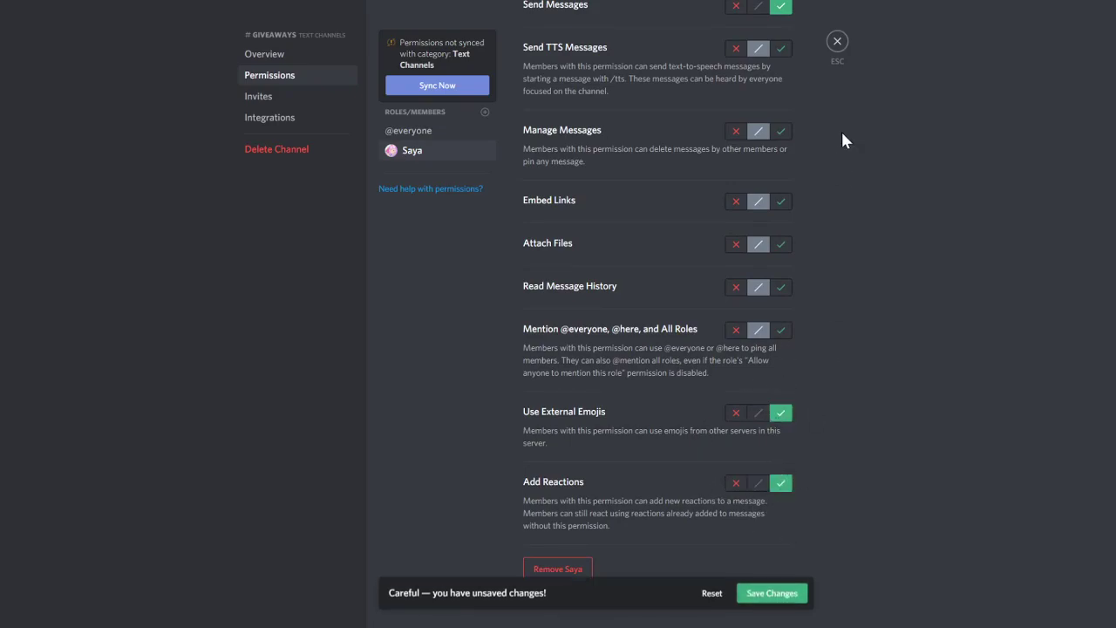
pyautogui.click(837, 41)
pyautogui.click(15, 63)
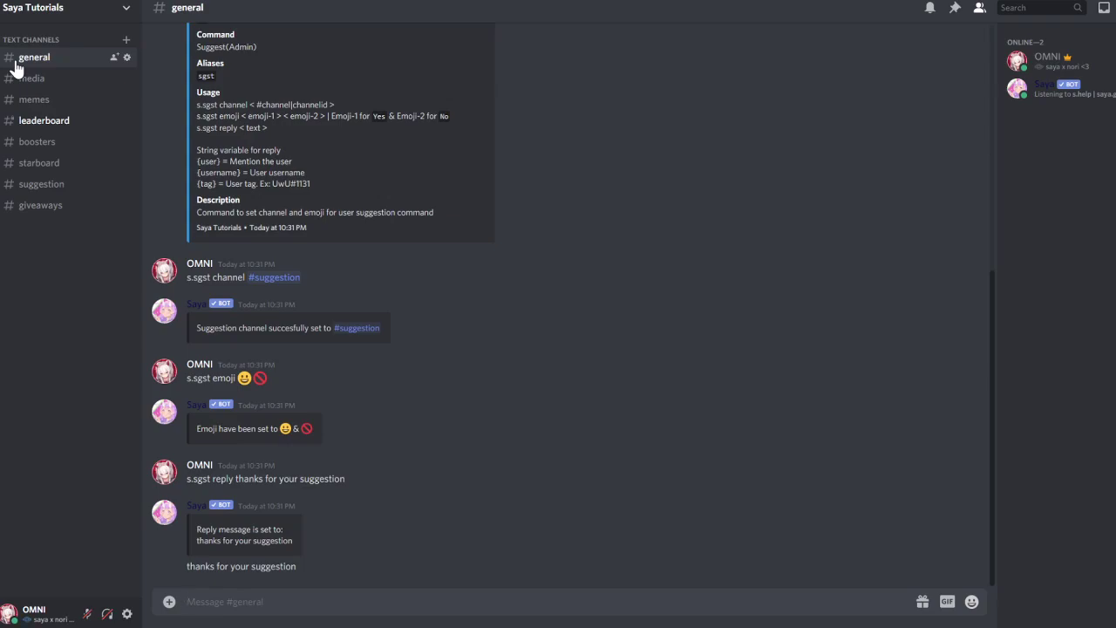
# Run s.ga start and answer #giveaways, 10m, 1 winner, prize test, and no requirements
pyautogui.write('s.ga start')
pyautogui.press('Return')
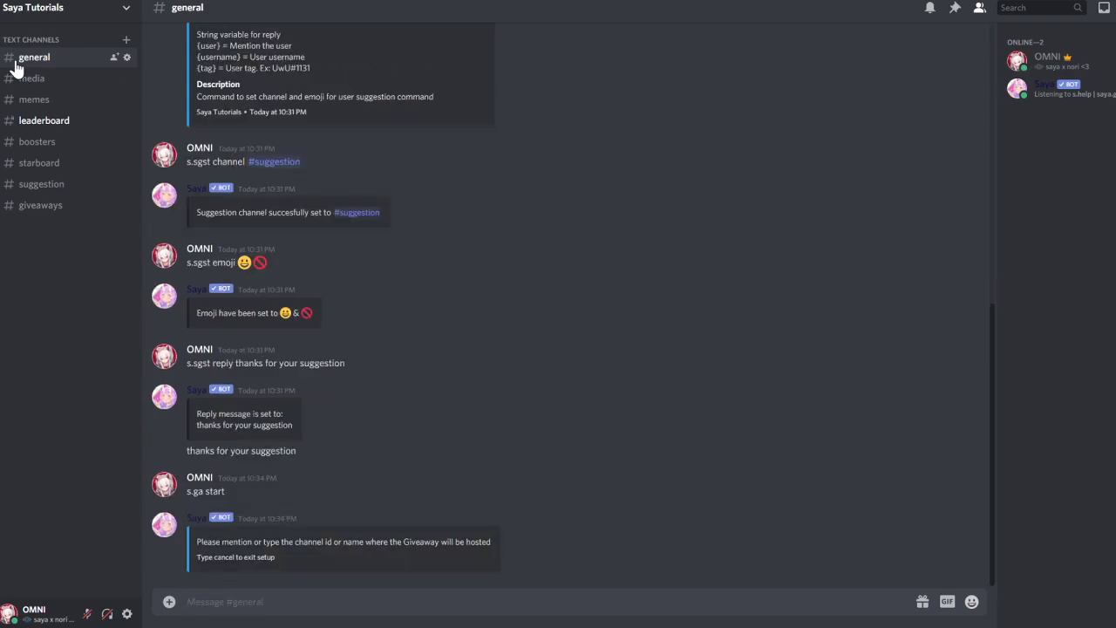
pyautogui.write('#giv')
pyautogui.press('Return')
pyautogui.press('Return')
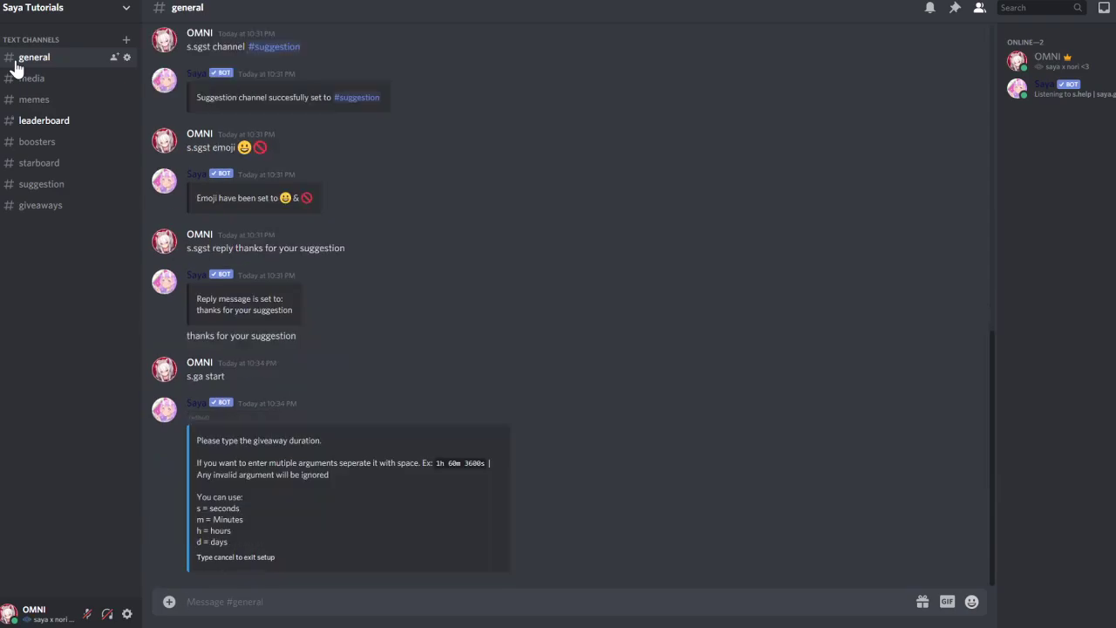
pyautogui.write('10min')
pyautogui.press('Return')
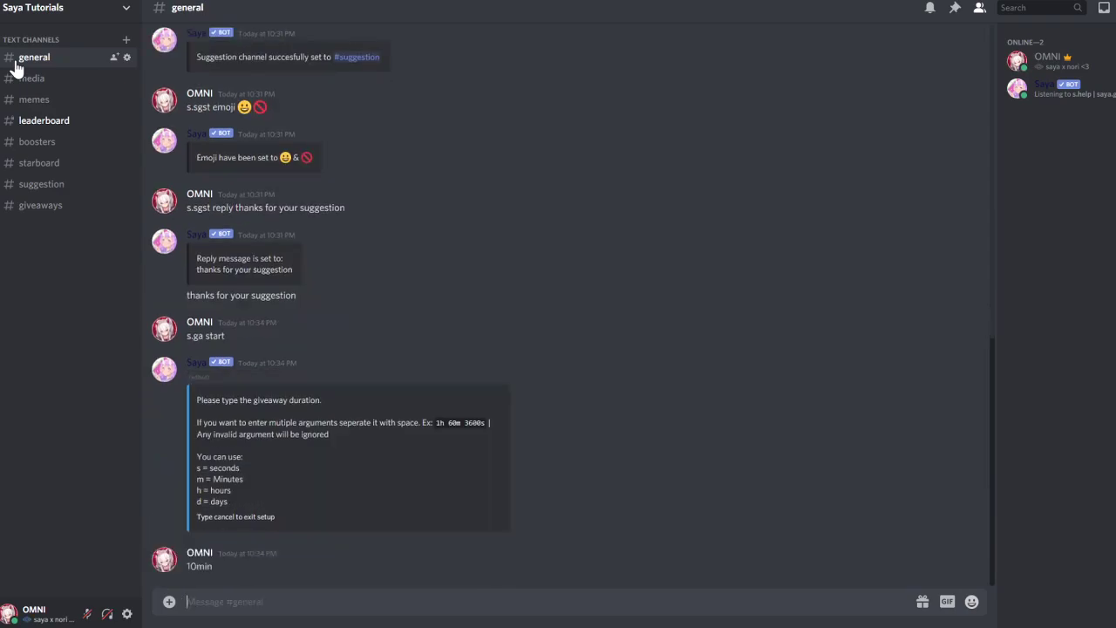
pyautogui.write('1')
pyautogui.press('Return')
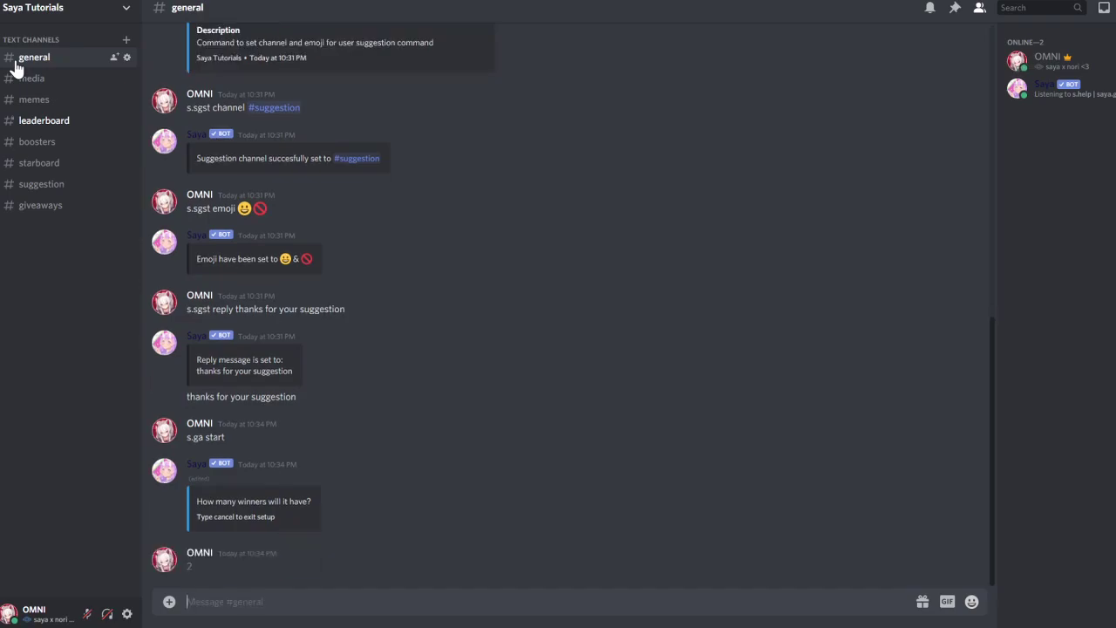
pyautogui.write('test')
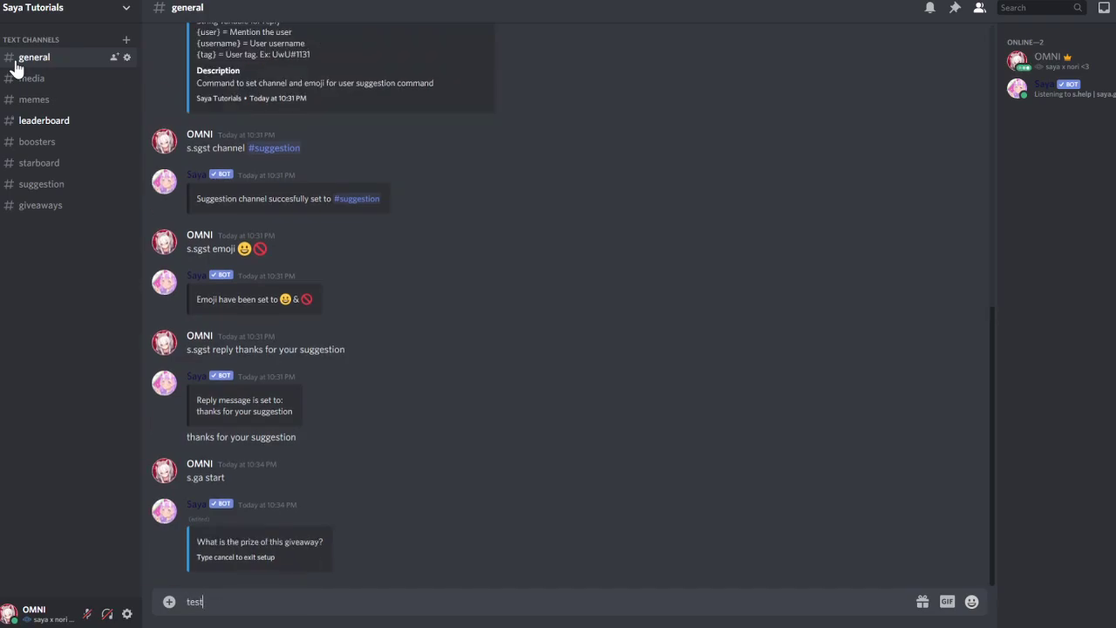
pyautogui.press('Return')
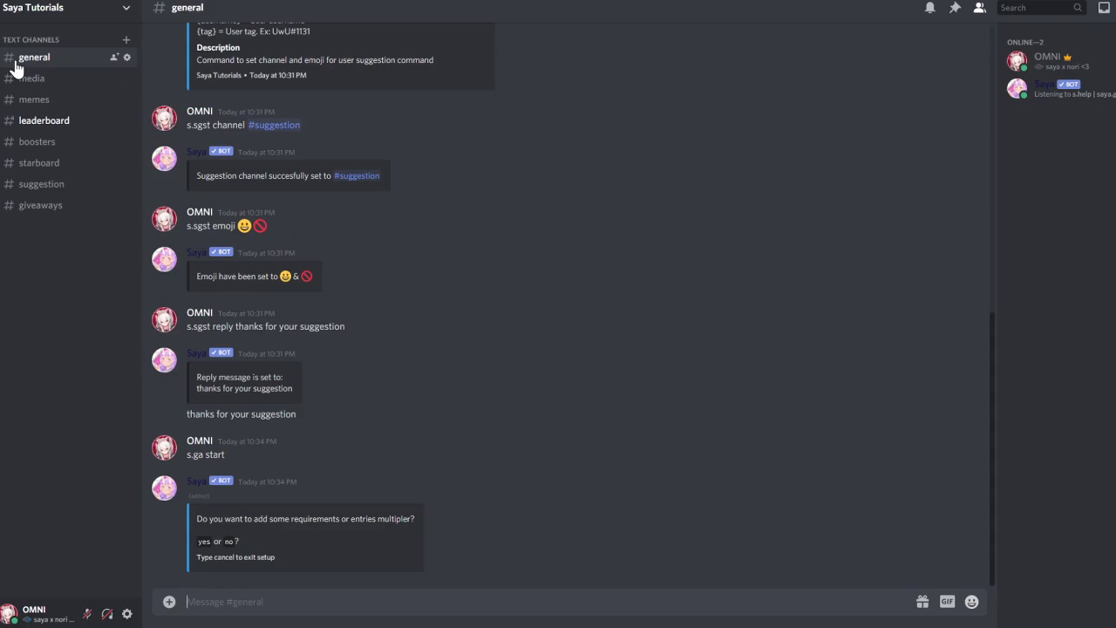
pyautogui.write('no')
pyautogui.press('Return')
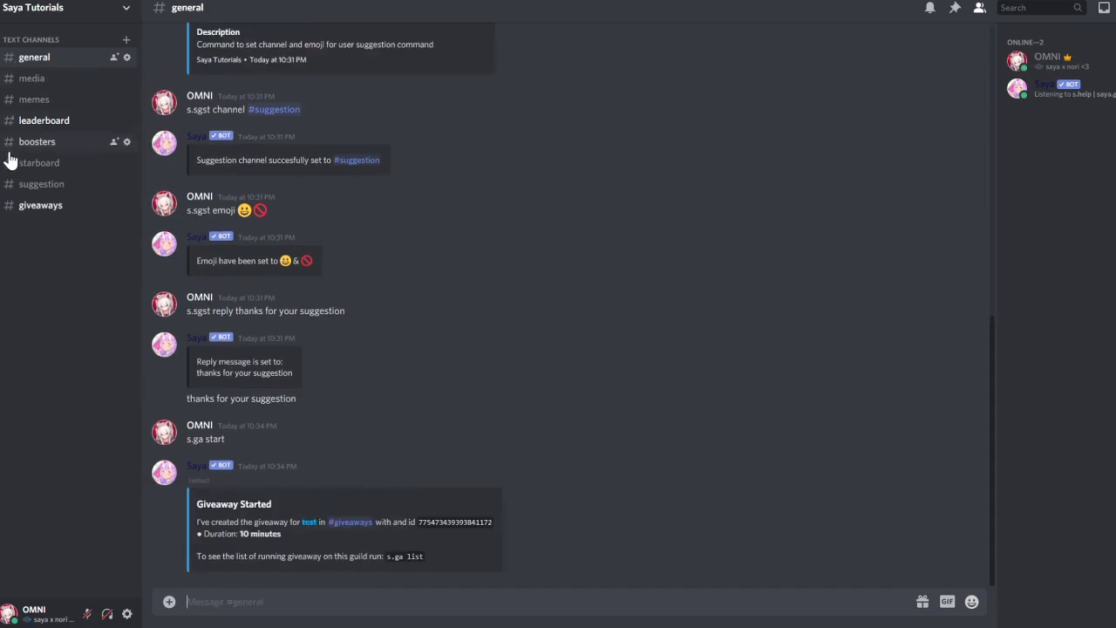
# View the giveaway in #giveaways, then send s.ga list in #general
pyautogui.click(47, 211)
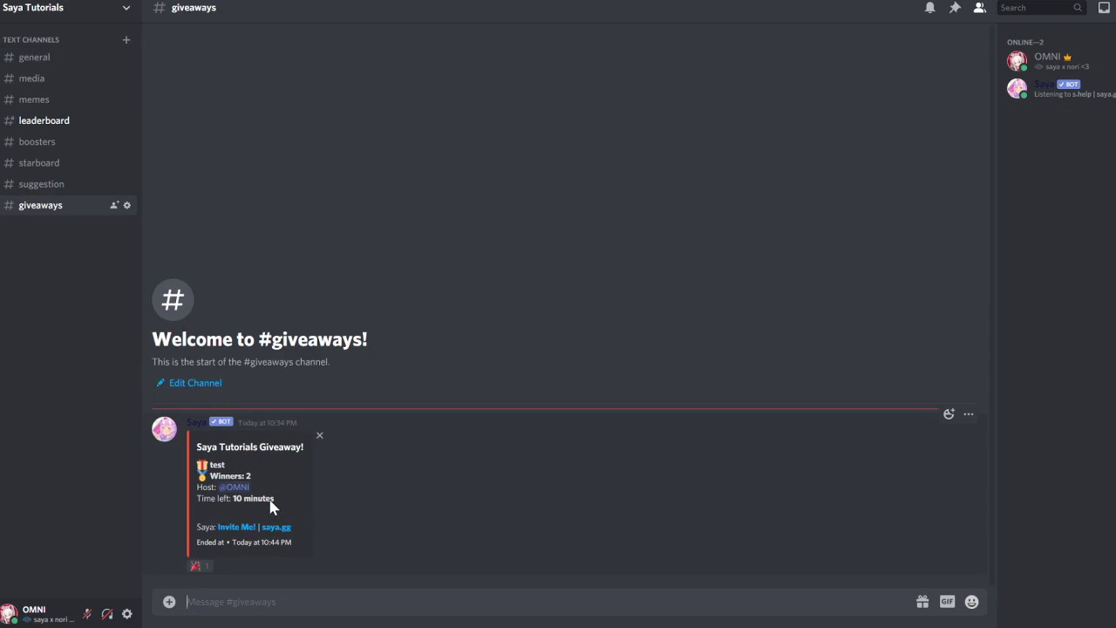
pyautogui.click(44, 65)
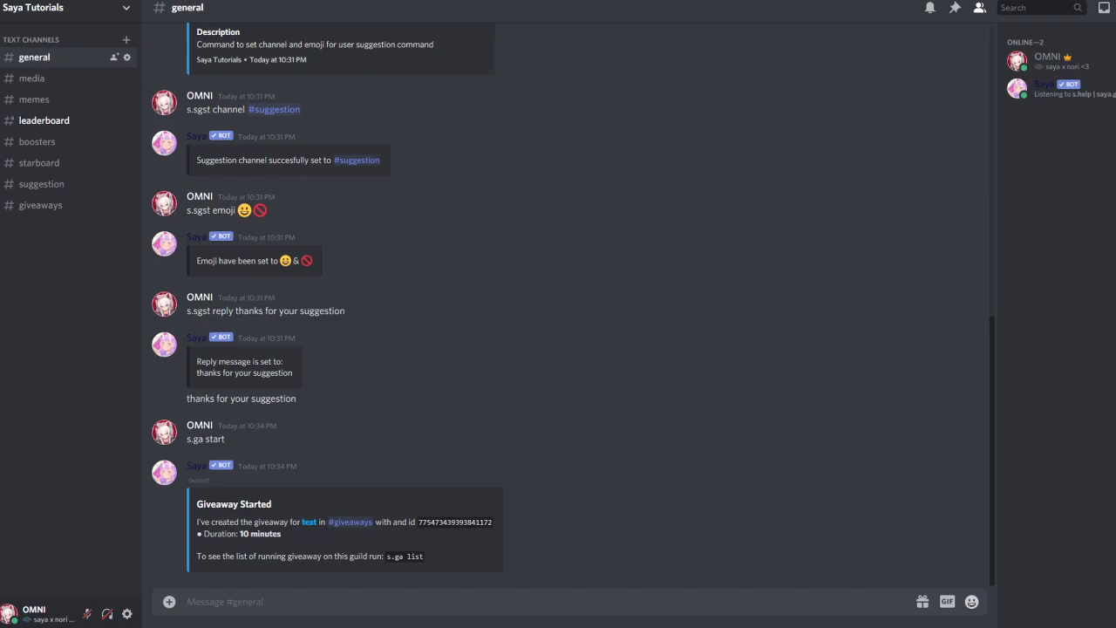
pyautogui.write('s.ga list')
pyautogui.press('Return')
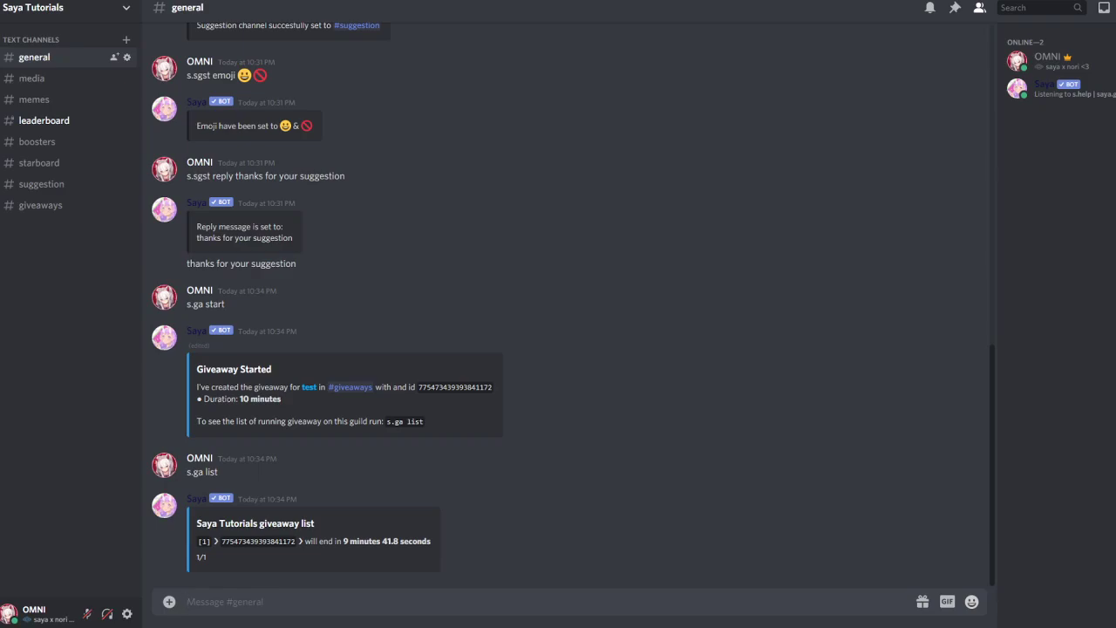
# Create a new server role named giveaways in Server Settings > Roles
pyautogui.write('s.gaset manager')
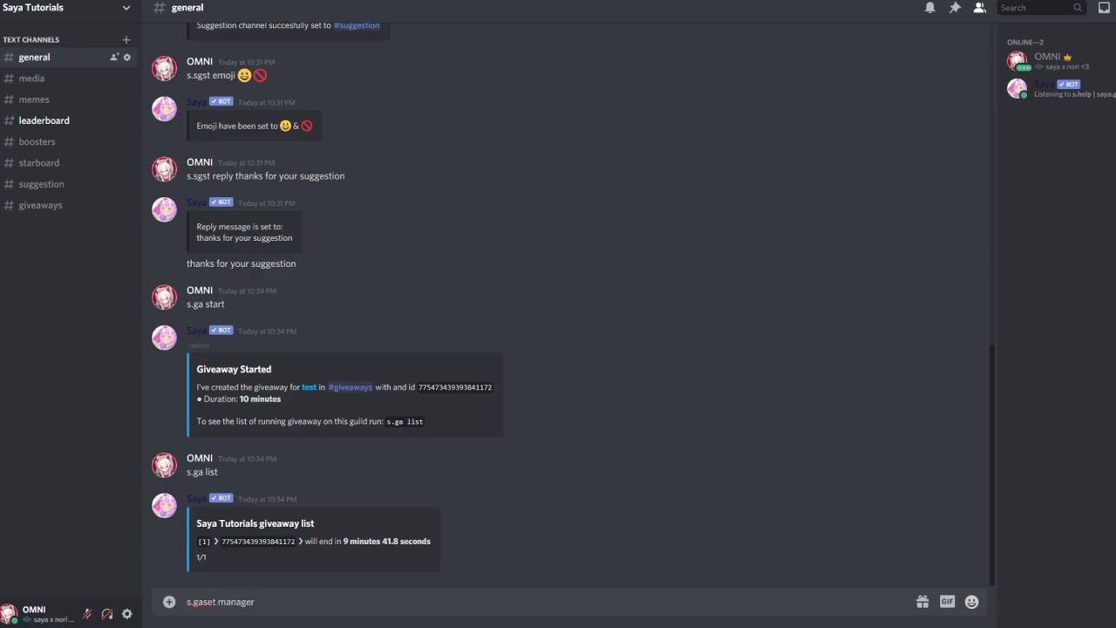
pyautogui.click(35, 10)
pyautogui.click(26, 90)
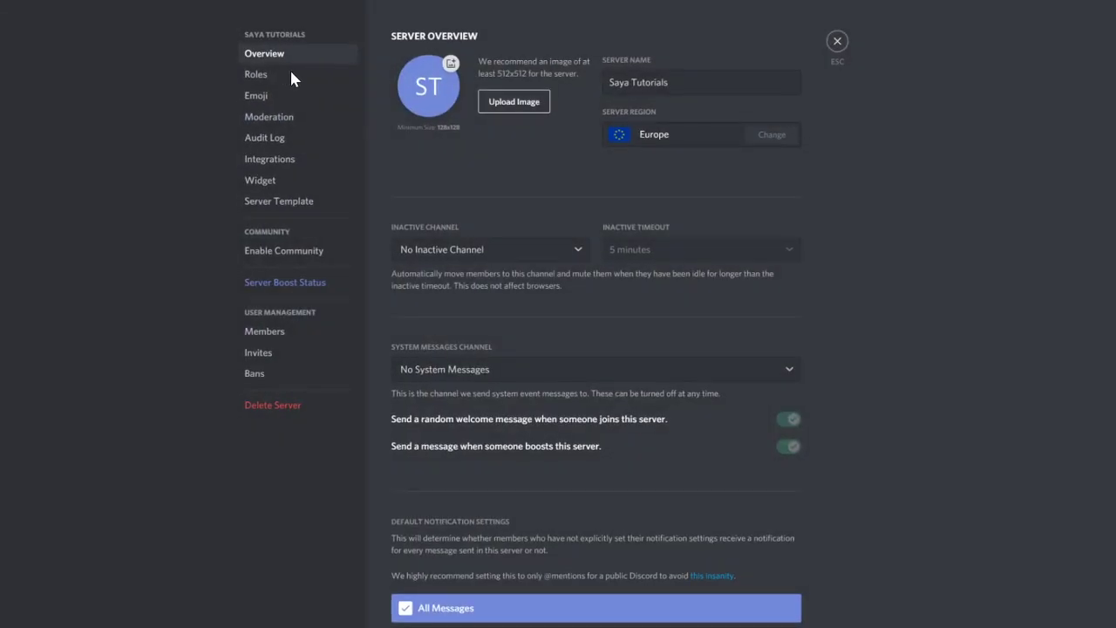
pyautogui.click(291, 77)
pyautogui.click(484, 39)
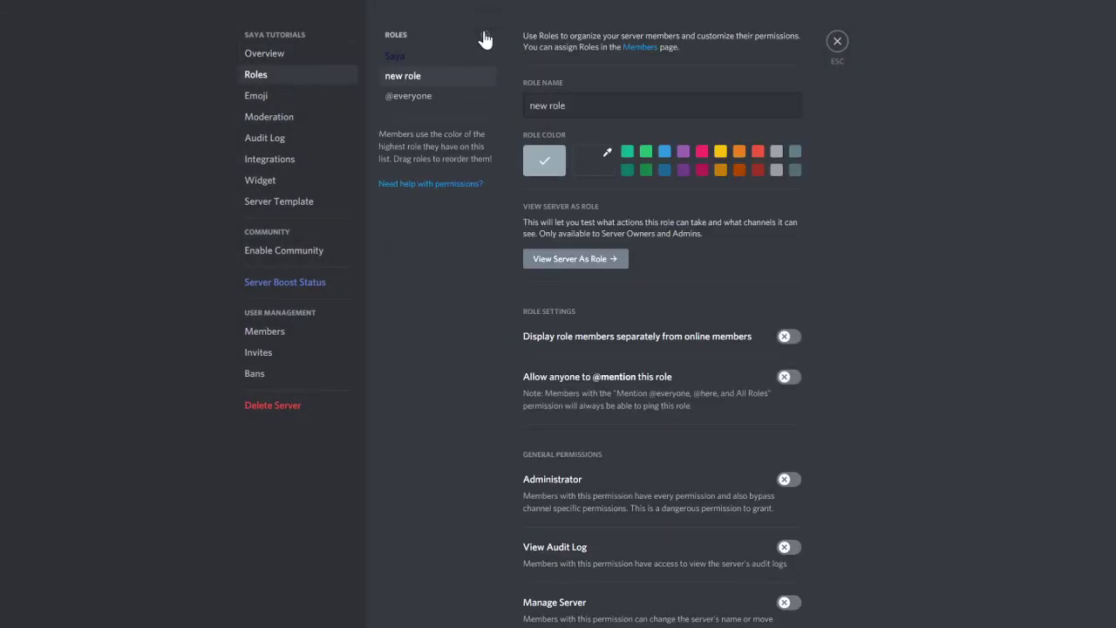
pyautogui.write('giv')
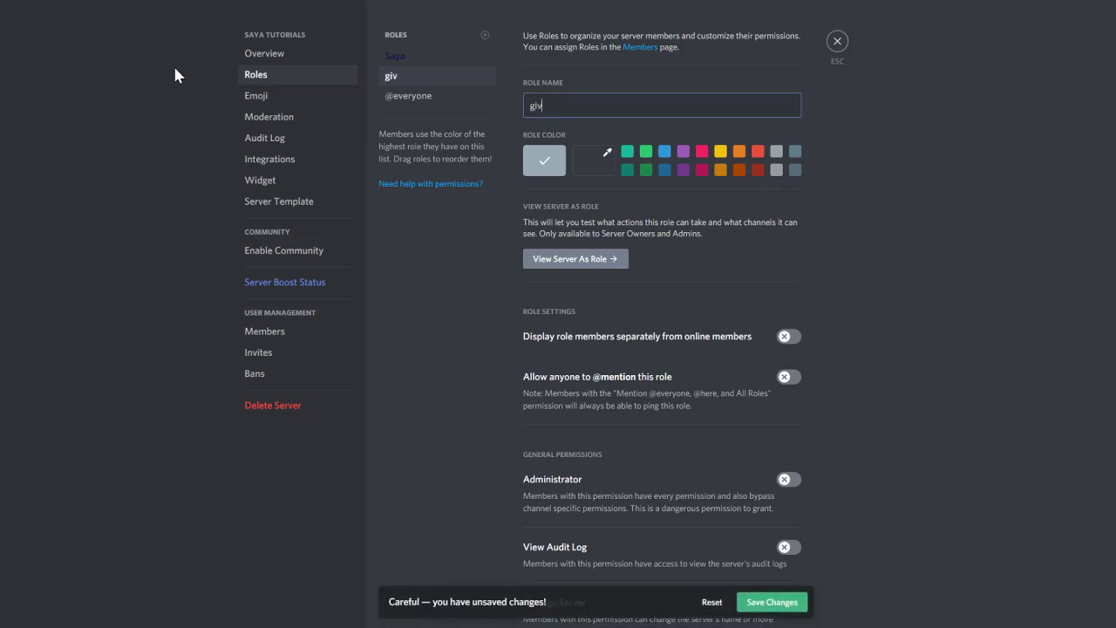
pyautogui.write('eaways')
pyautogui.click(772, 601)
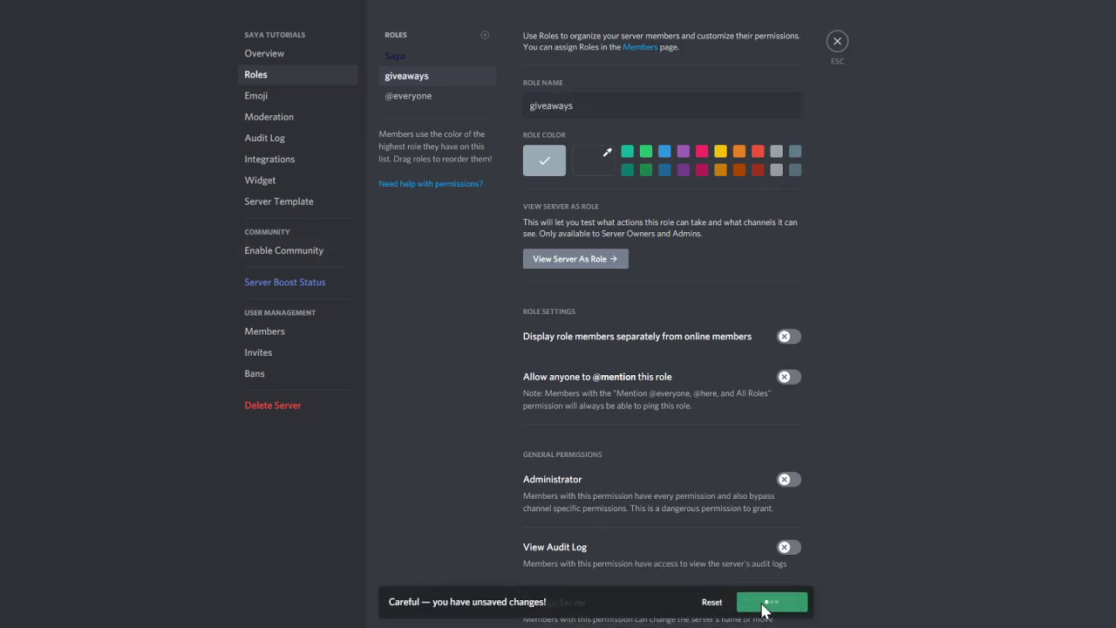
pyautogui.click(837, 42)
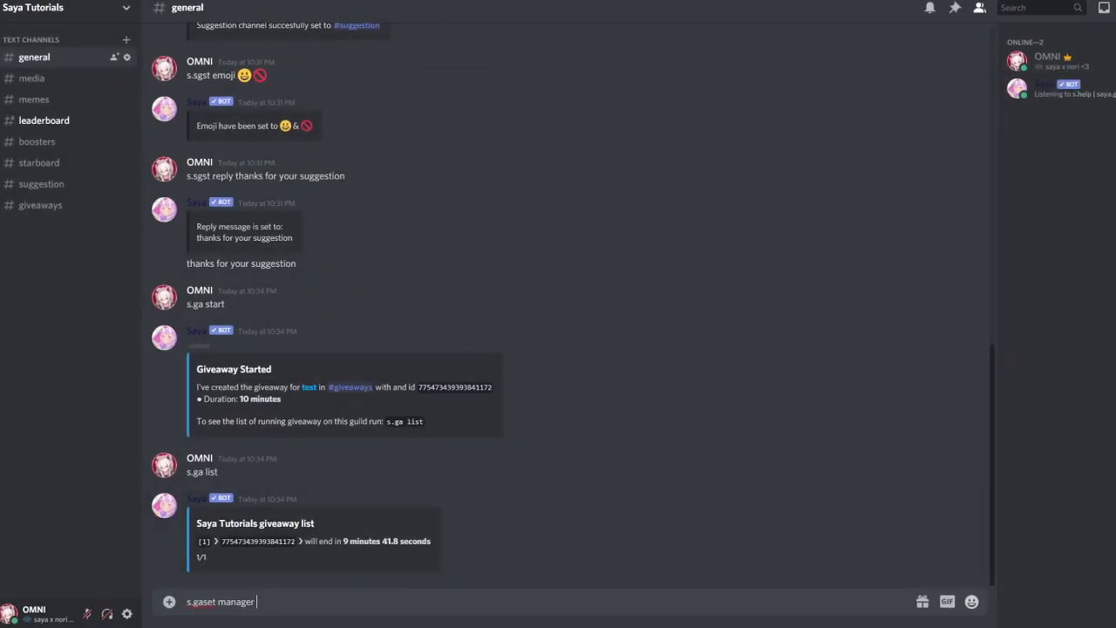
pyautogui.write('@givea')
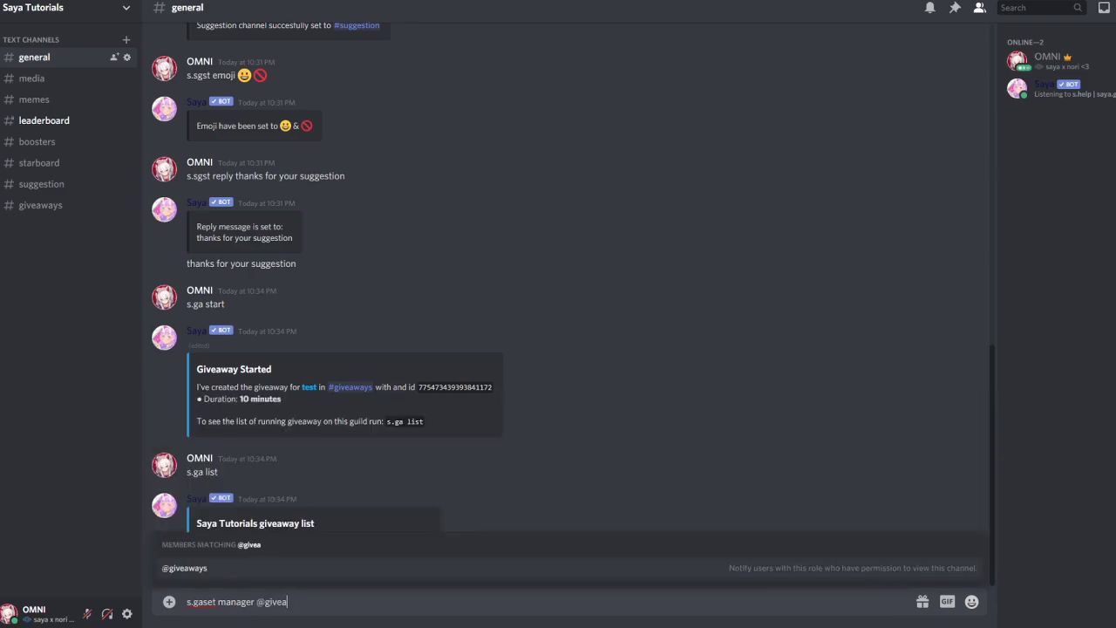
pyautogui.press('Tab')
pyautogui.press('Return')
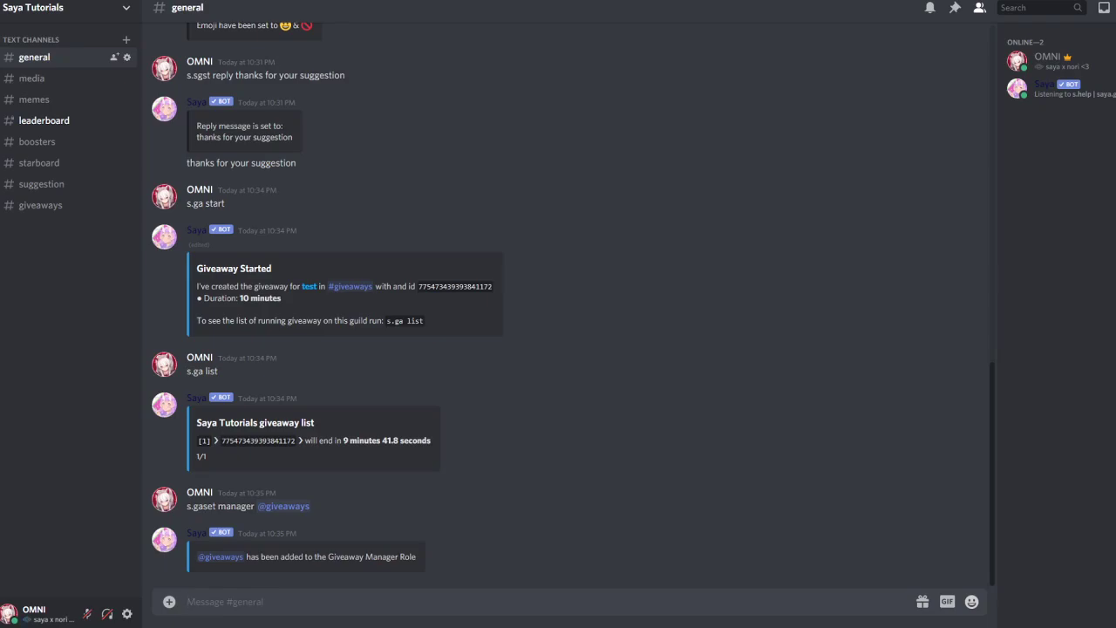
# Create a new server role named donator in Server Settings > Roles
pyautogui.click(10, 8)
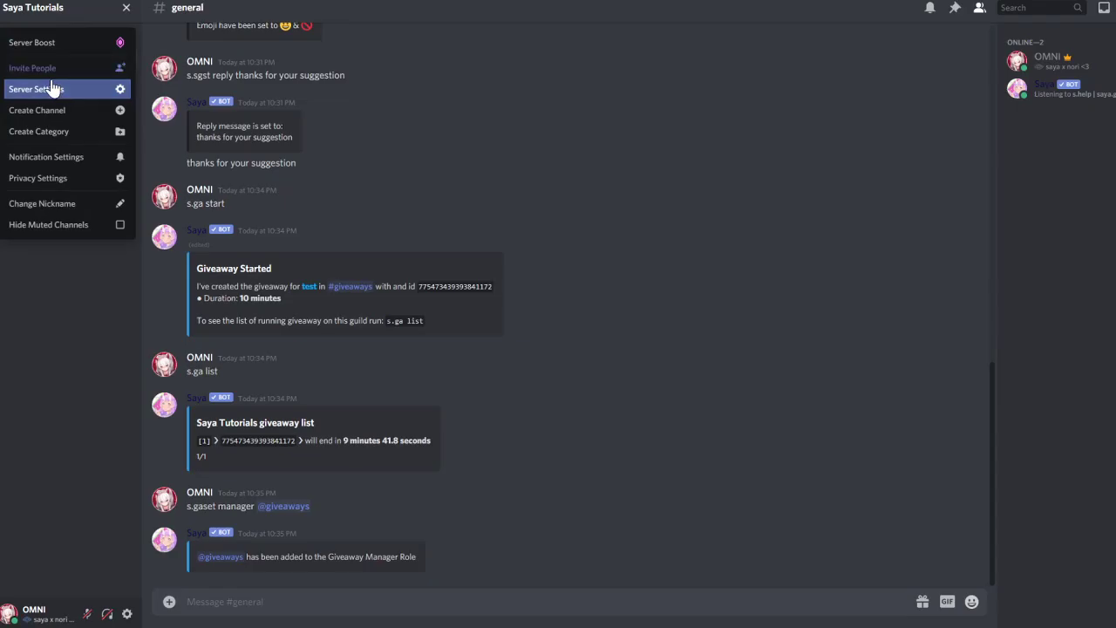
pyautogui.click(52, 89)
pyautogui.click(256, 74)
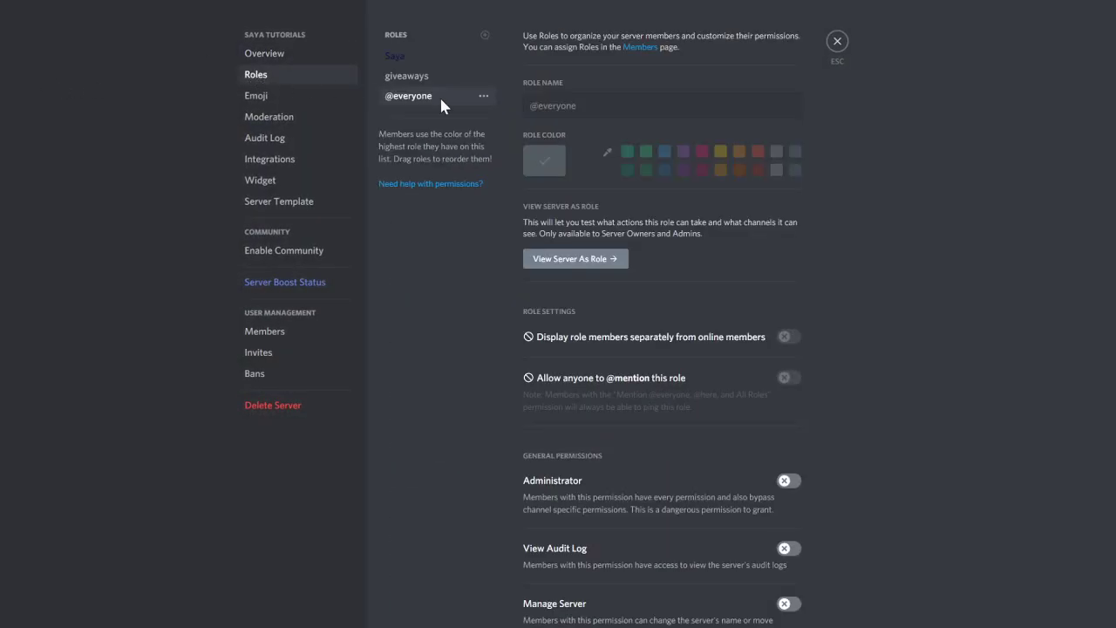
pyautogui.click(485, 35)
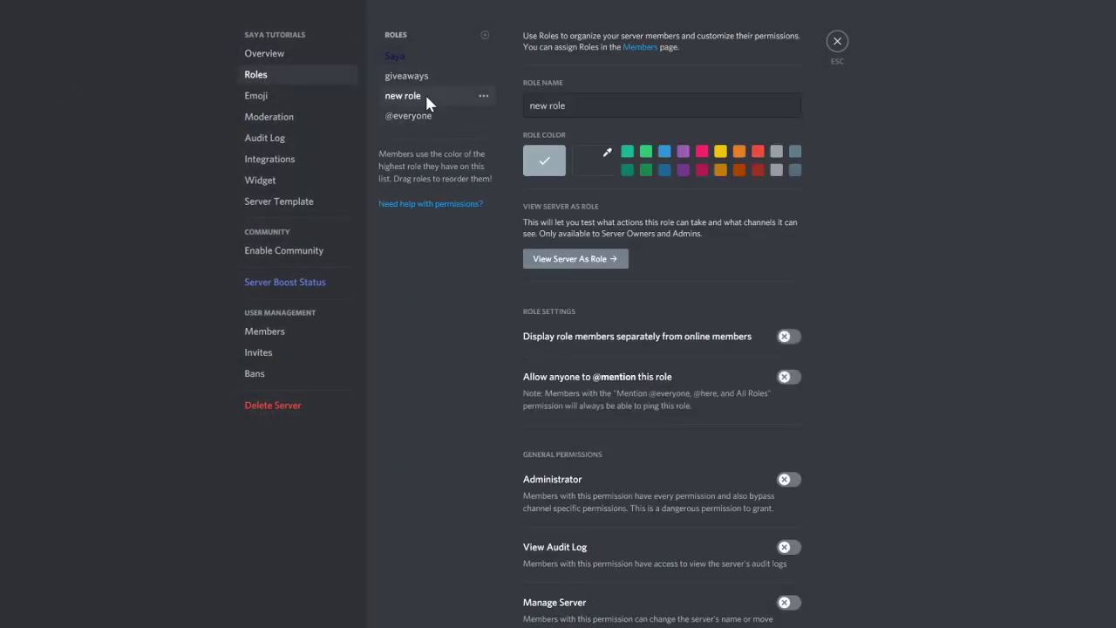
pyautogui.write('don')
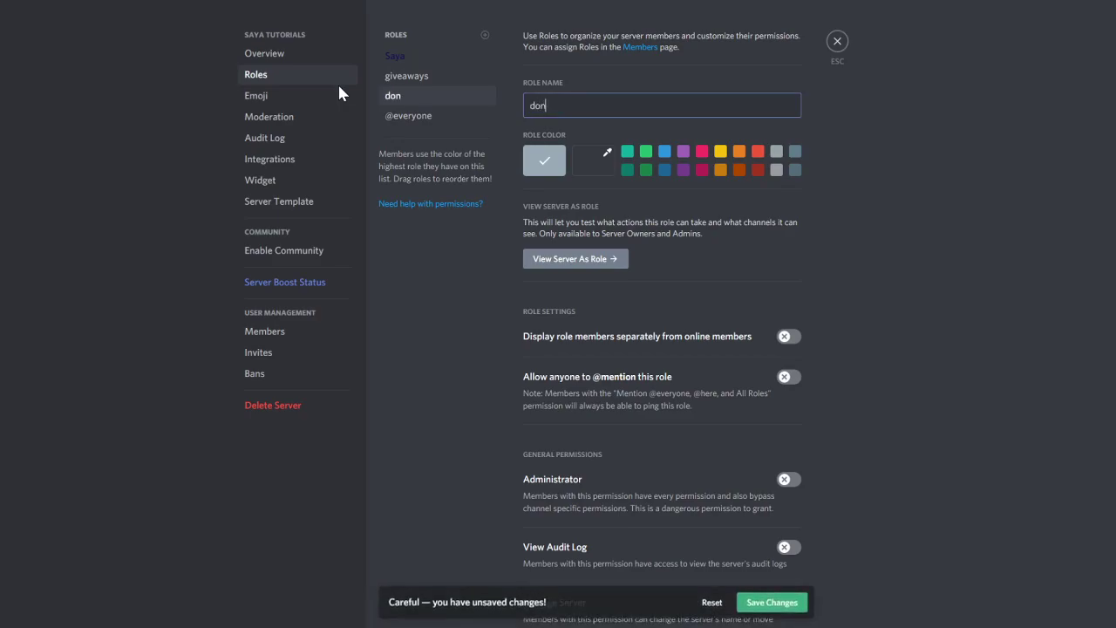
pyautogui.write('ator')
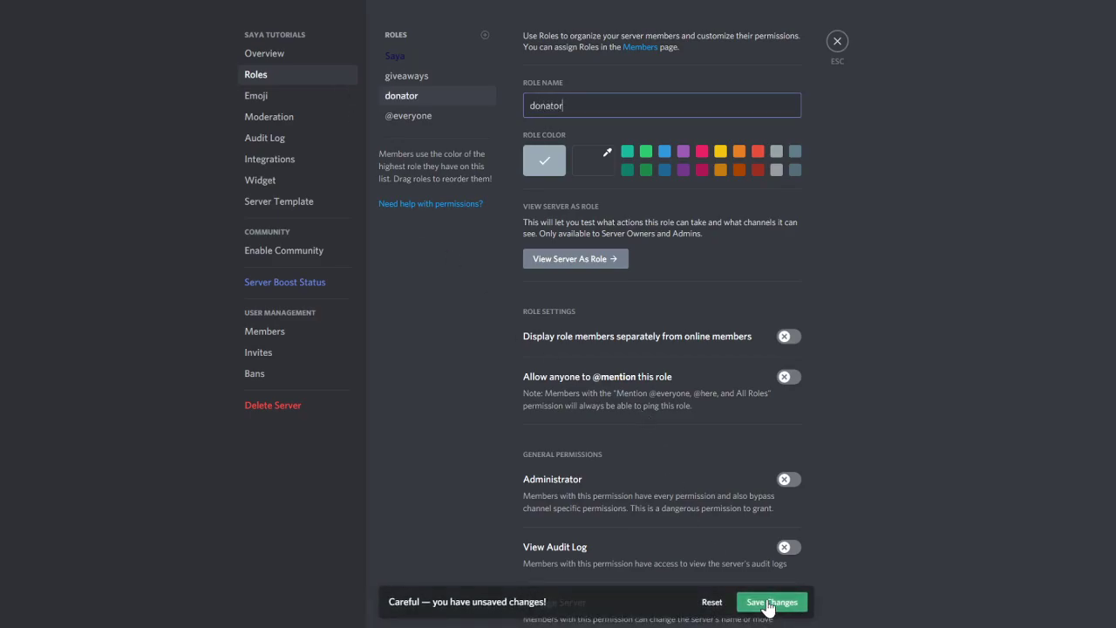
pyautogui.click(771, 601)
pyautogui.click(837, 42)
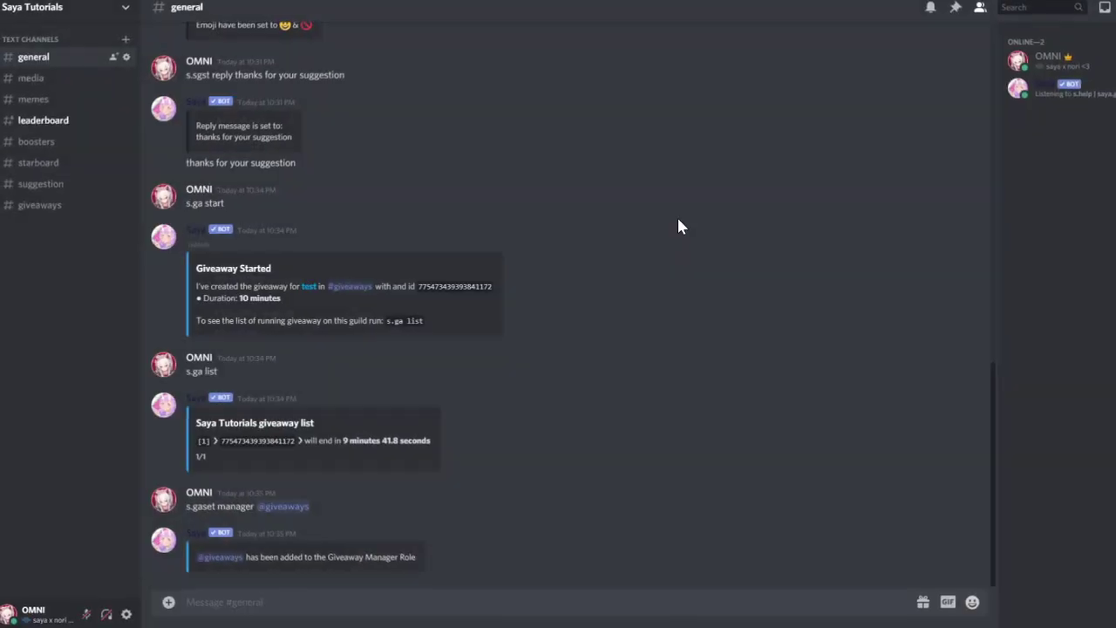
pyautogui.write('s')
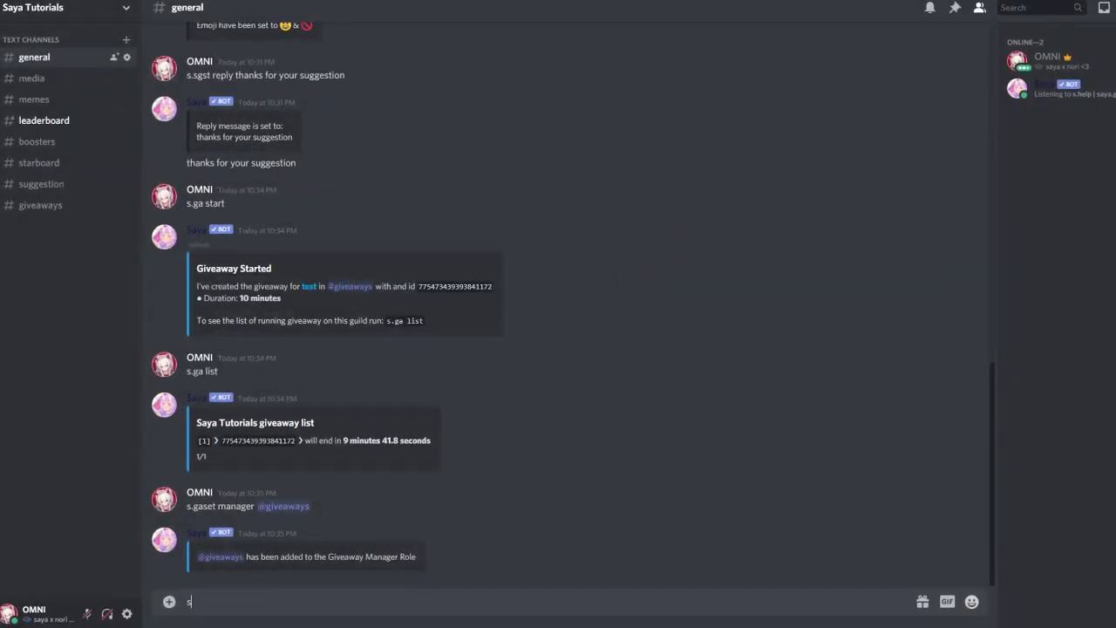
pyautogui.write('.gaset bypass @')
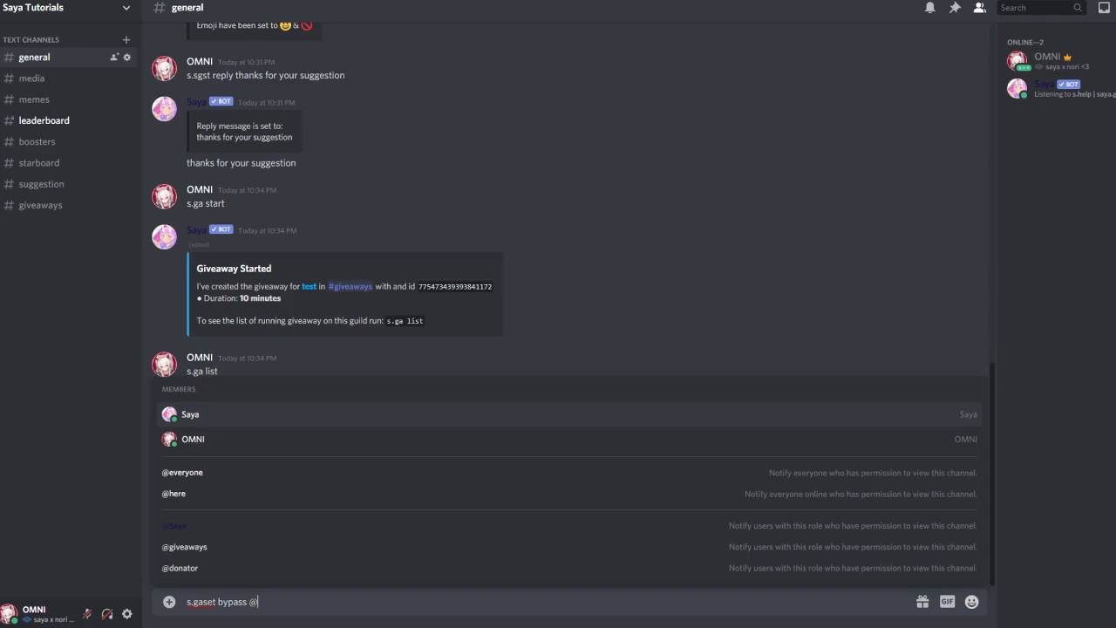
pyautogui.write('donator')
pyautogui.press('Tab')
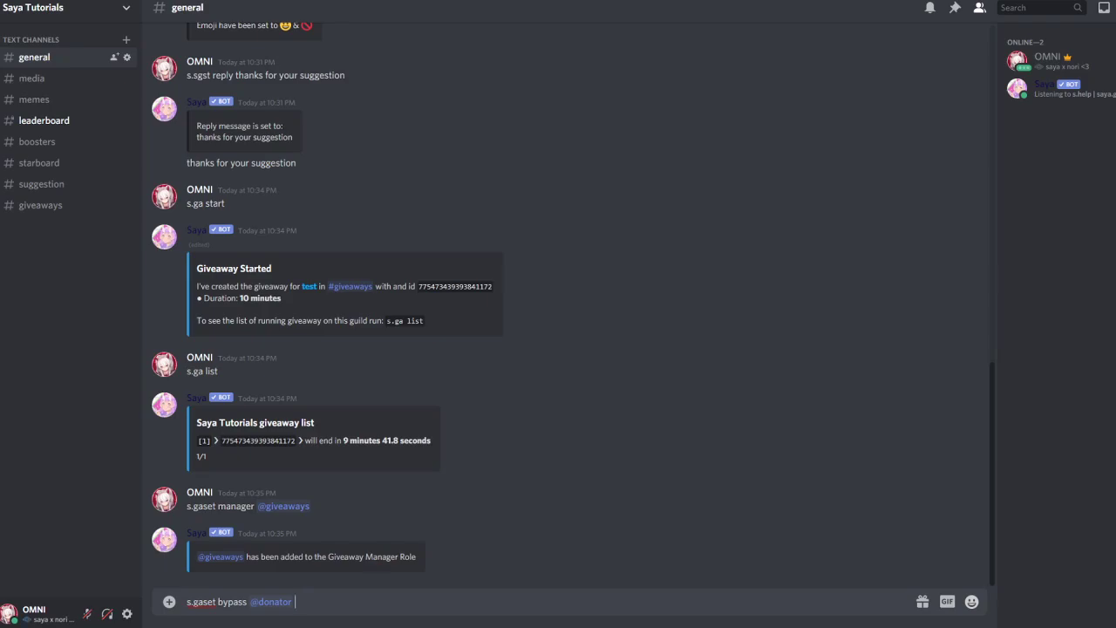
pyautogui.press('Return')
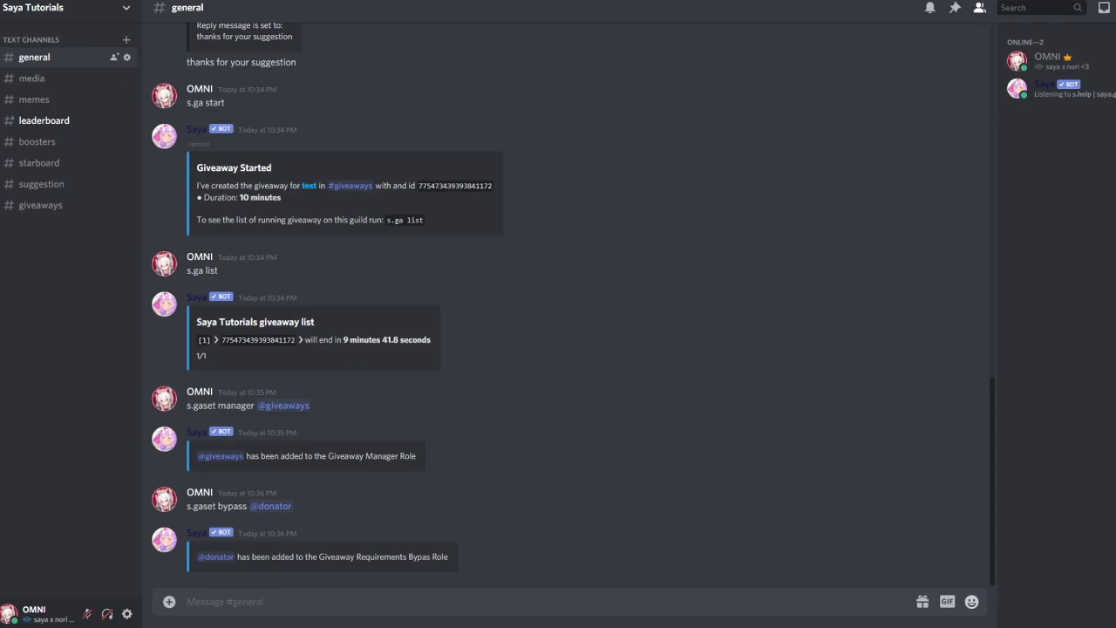
# Create a new server role named muted in Server Settings > Roles
pyautogui.click(122, 9)
pyautogui.click(106, 93)
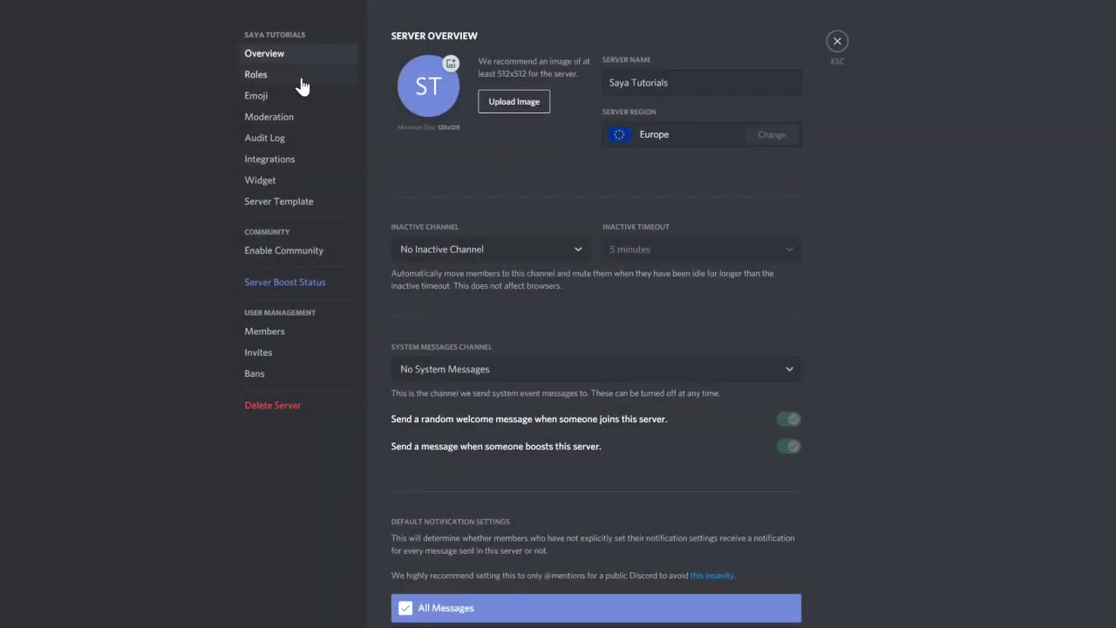
pyautogui.click(261, 77)
pyautogui.click(485, 40)
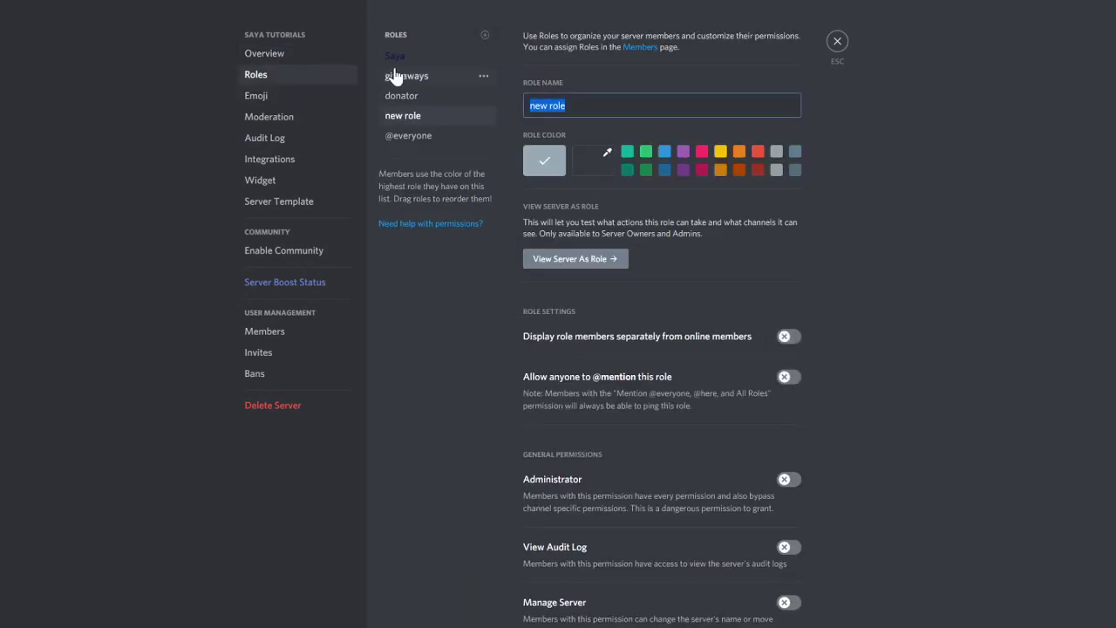
pyautogui.write('muted')
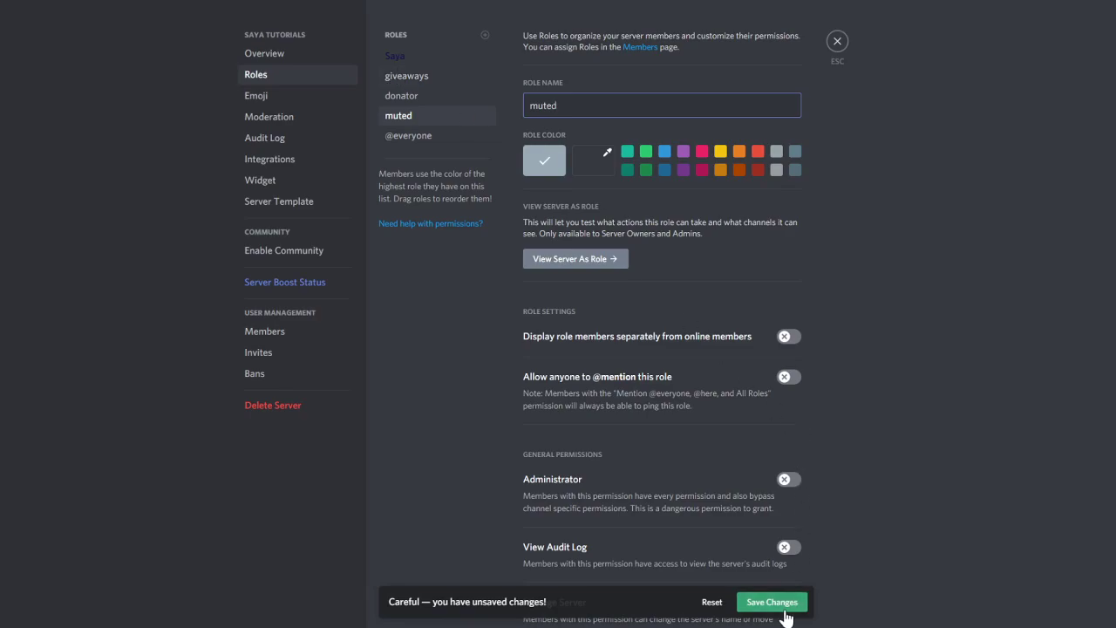
pyautogui.click(784, 611)
pyautogui.click(837, 42)
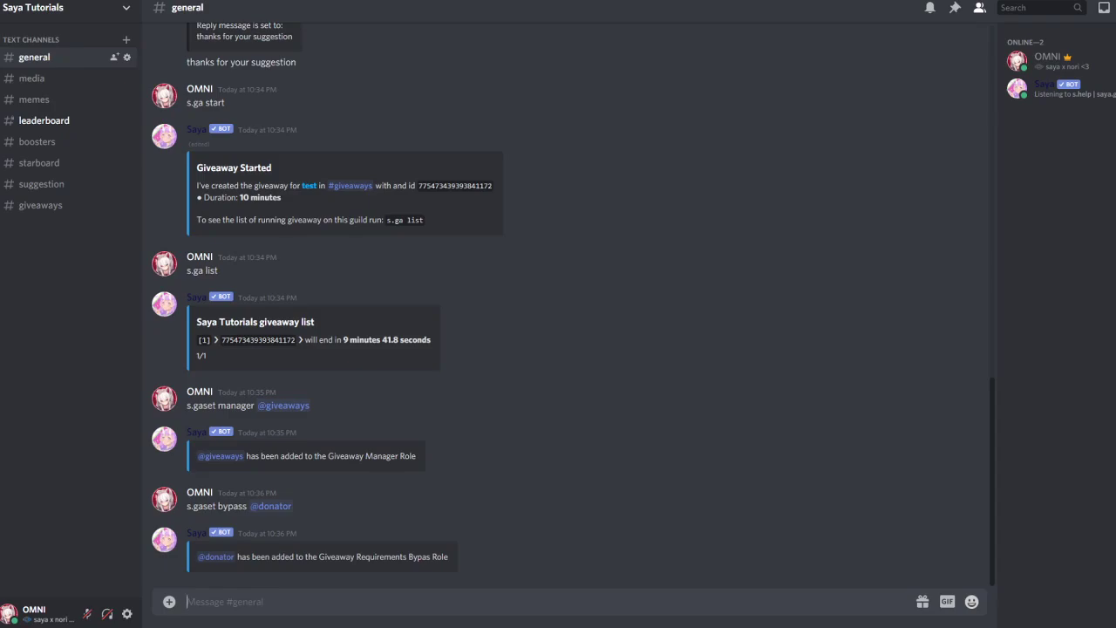
pyautogui.write('s.gaset blacklist @mute')
pyautogui.press('Tab')
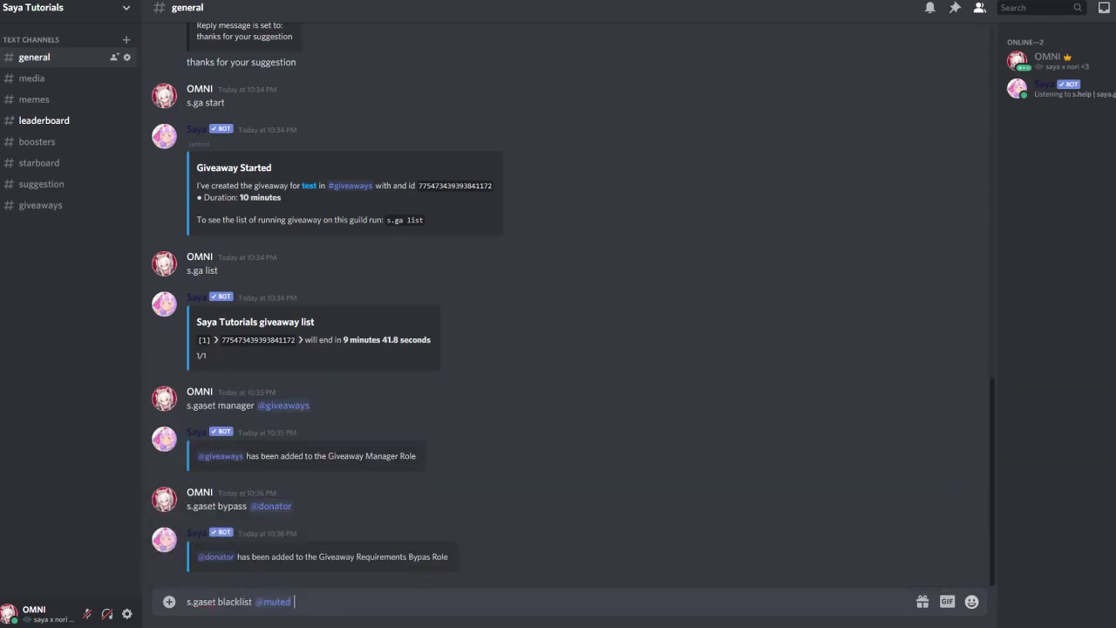
pyautogui.press('Return')
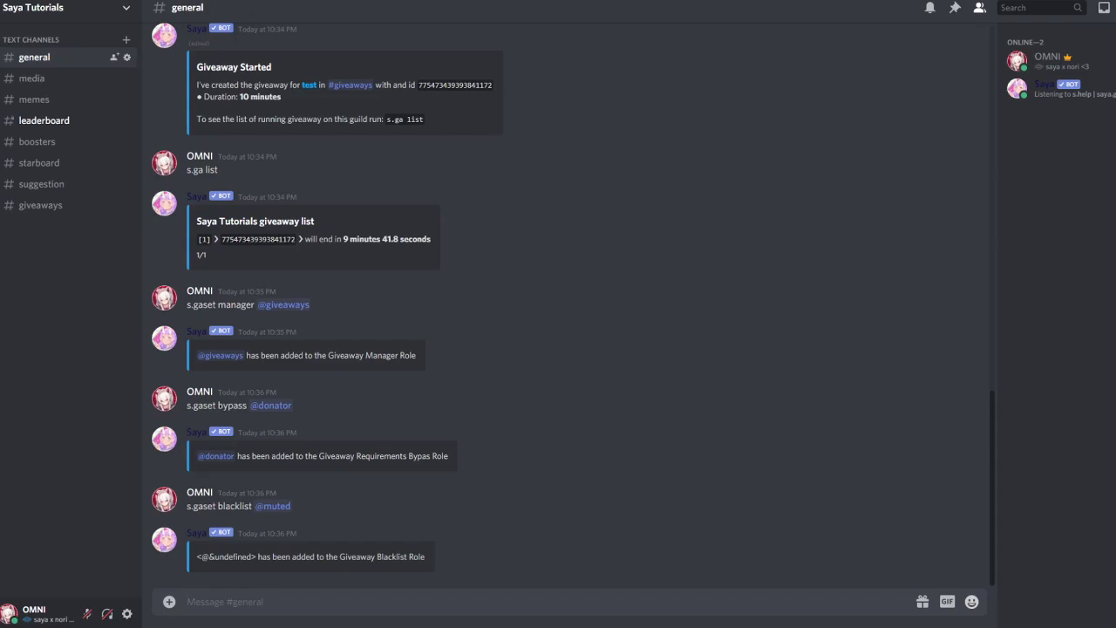
# Turn message counter antispam off with s.gaset mcounter antispam off, then back on
pyautogui.write('s.gaset mcounter antispam off')
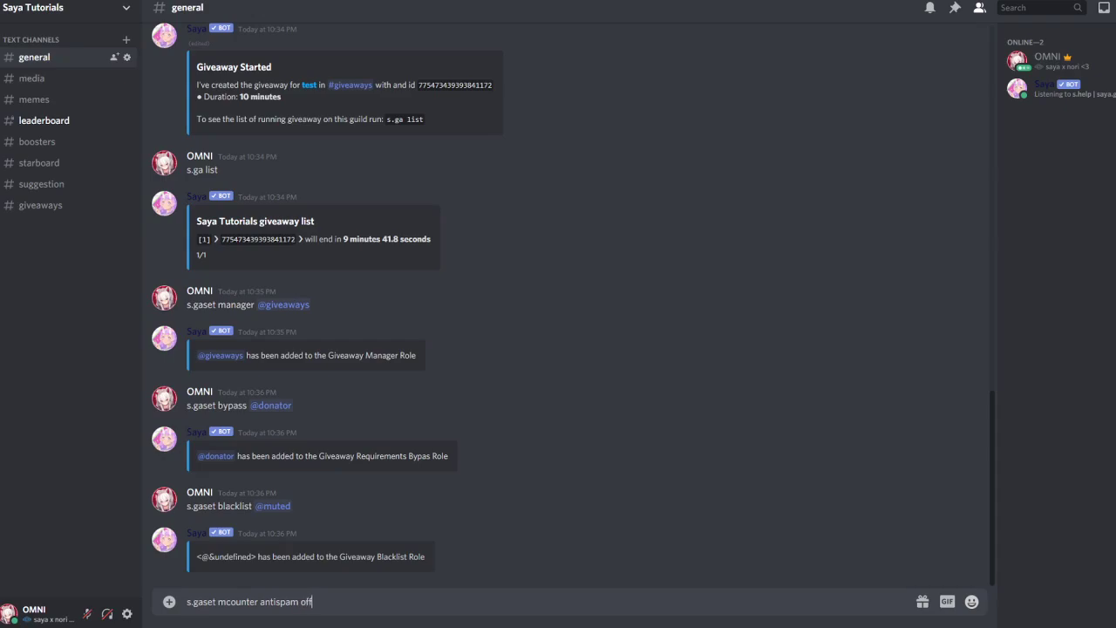
pyautogui.press('Return')
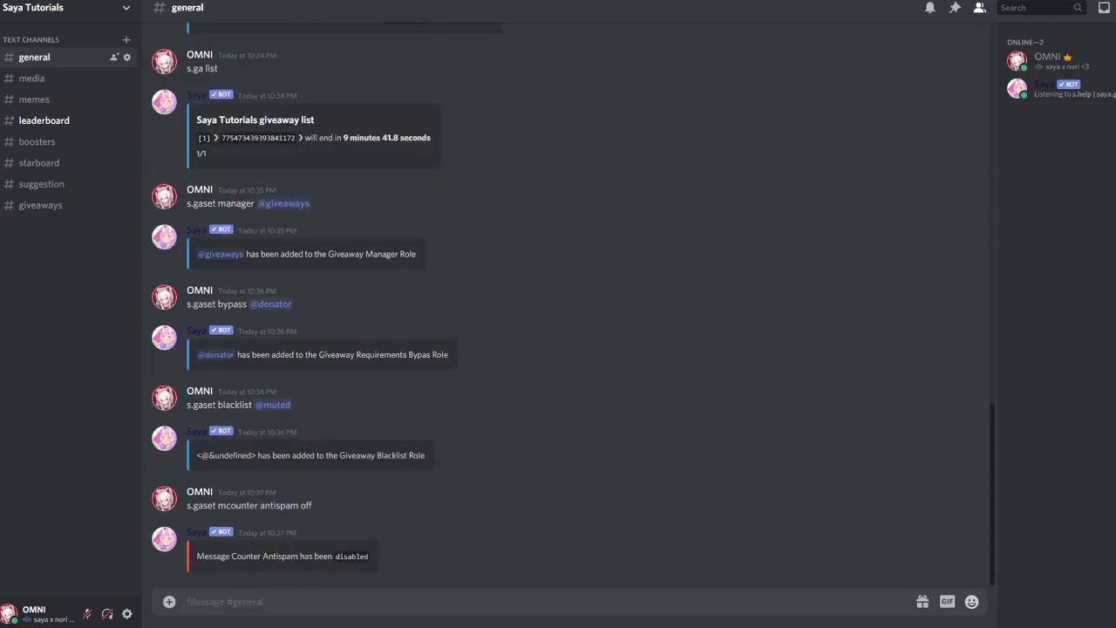
pyautogui.moveTo(314, 498); pyautogui.dragTo(190, 500)
pyautogui.hotkey('ctrl', 'c')
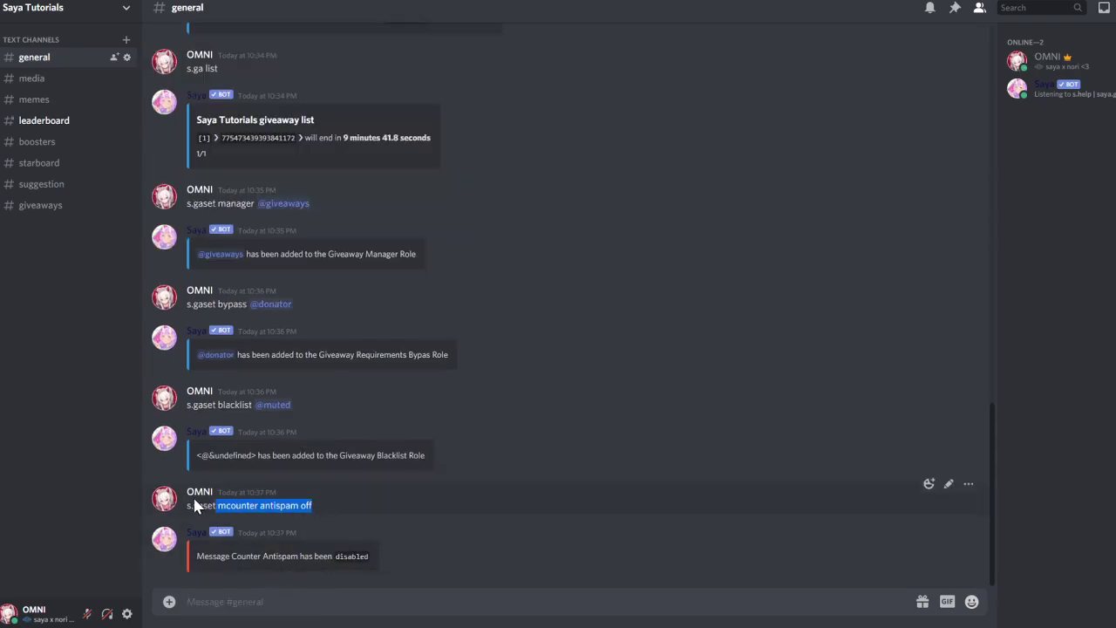
pyautogui.click(201, 600)
pyautogui.hotkey('ctrl', 'v')
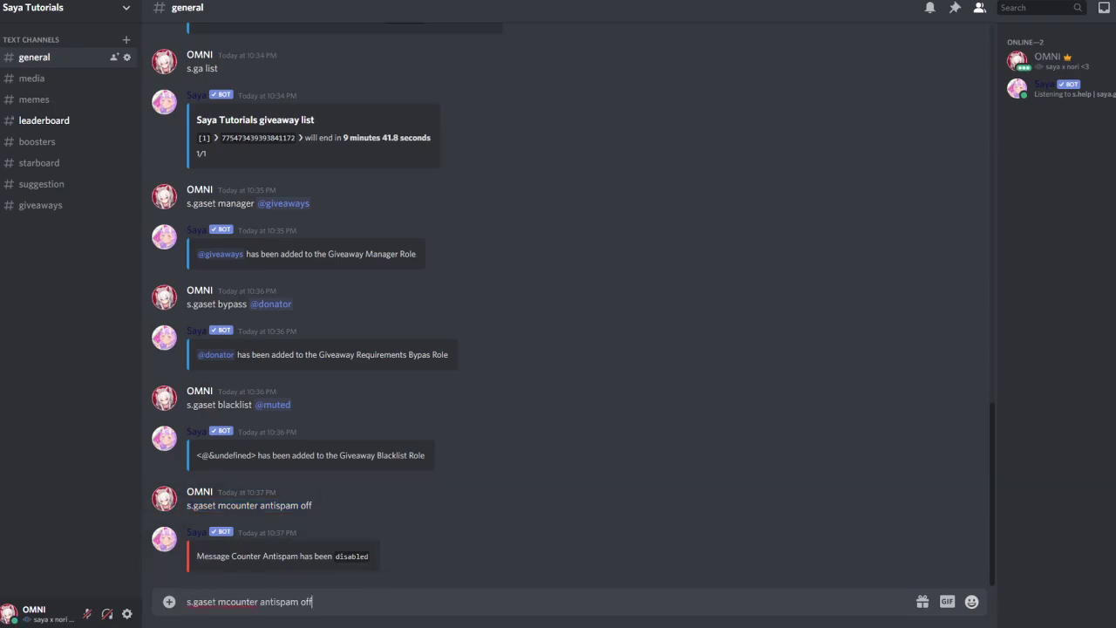
pyautogui.press('BackSpace')
pyautogui.press('BackSpace')
pyautogui.press('BackSpace')
pyautogui.write('on')
pyautogui.press('Return')
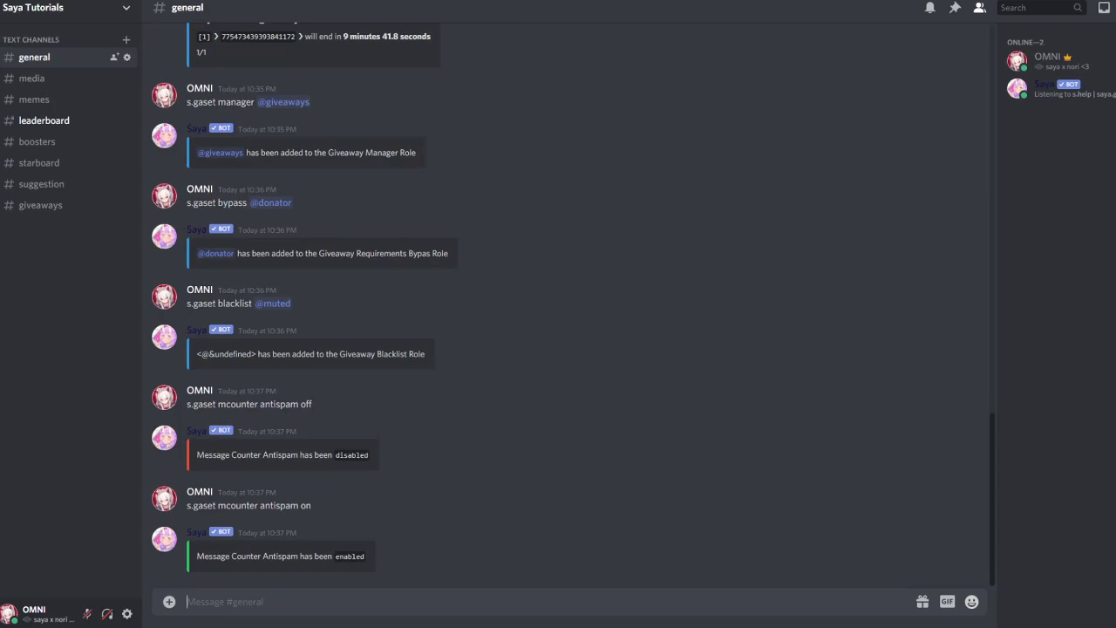
# Set the message counter cooldown to 30s, then to 30 with s.gaset mcounter cd
pyautogui.write('s.gaset mcounter cd 30s')
pyautogui.press('Return')
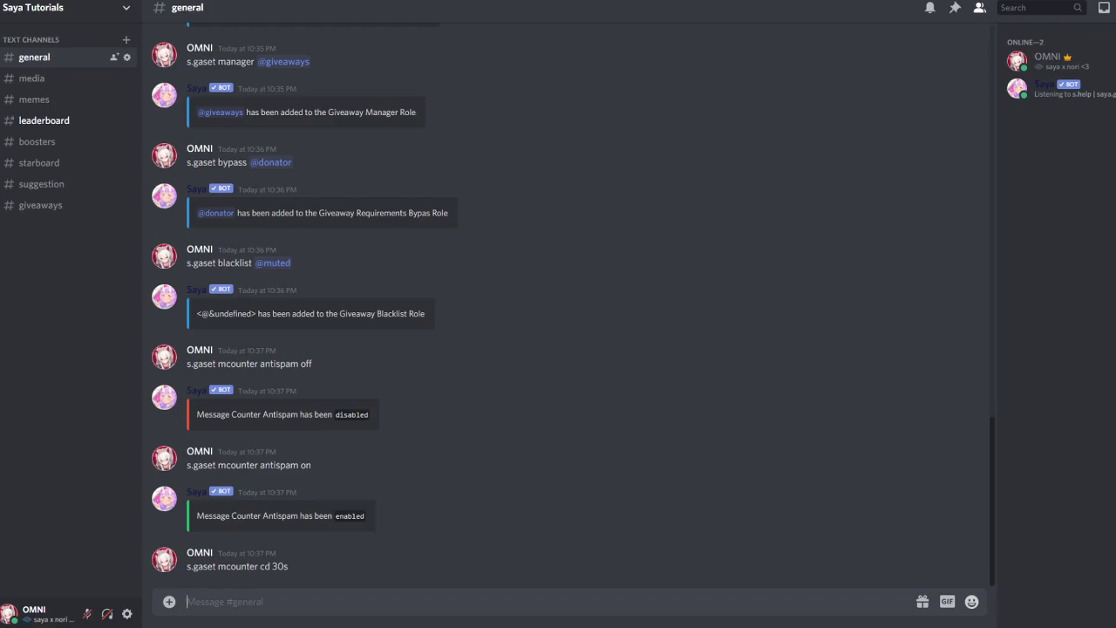
pyautogui.write('s.gaset mcounter cd 30')
pyautogui.press('Return')
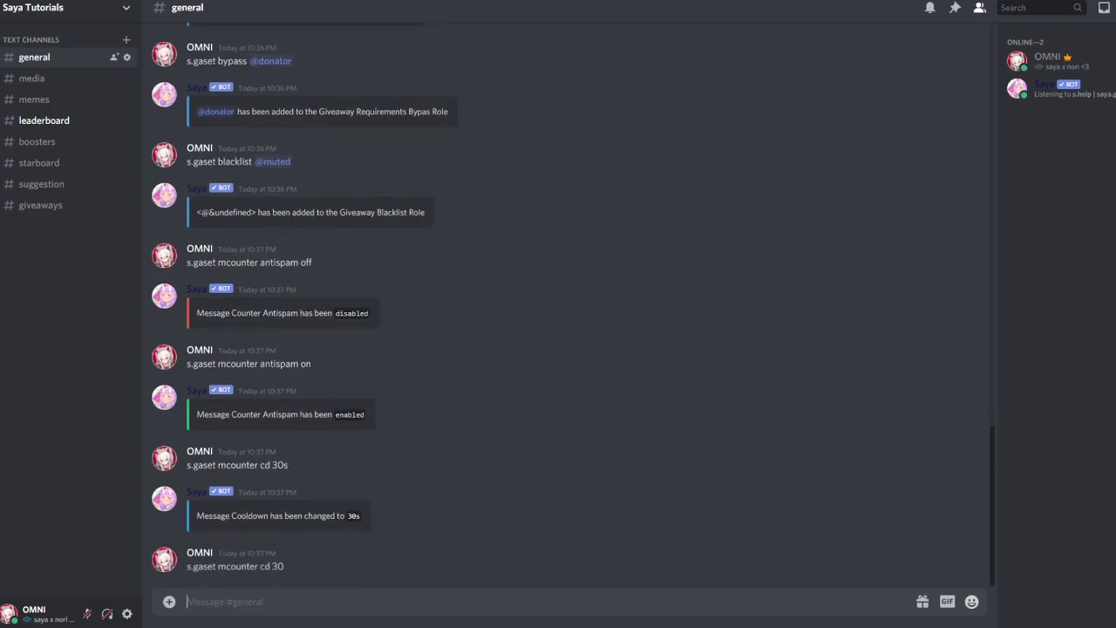
pyautogui.moveTo(363, 515); pyautogui.dragTo(229, 516)
pyautogui.click(271, 578)
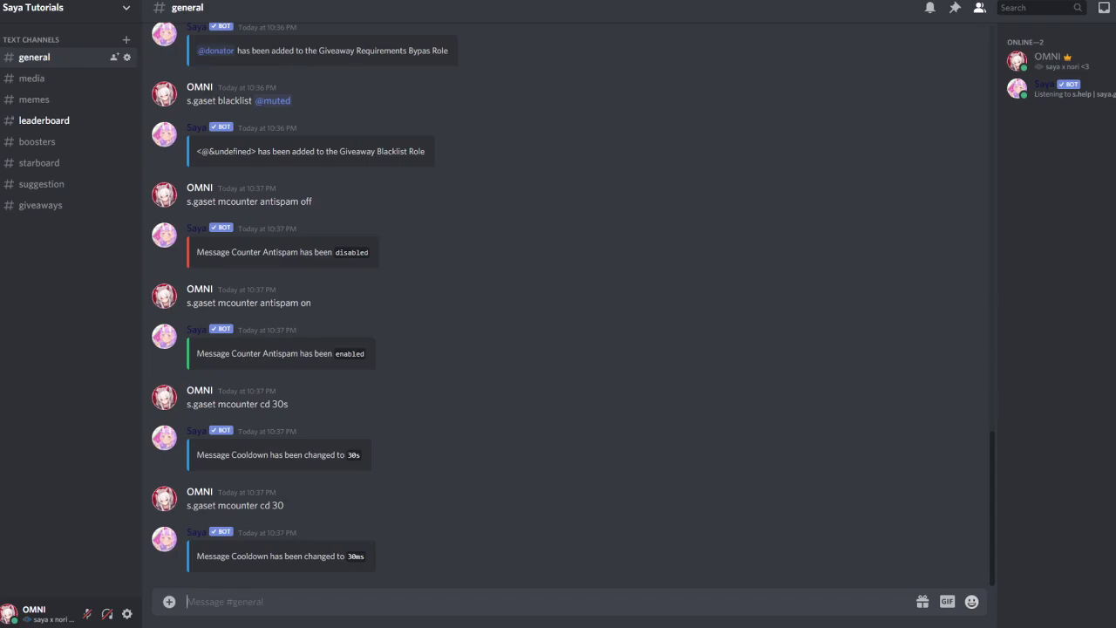
# Upload the fallen-ad-banner-finish.gif image with the s.ga banner command
pyautogui.write('s.gas')
pyautogui.press('BackSpace')
pyautogui.write('banner')
pyautogui.hotkey('ctrl', 'v')
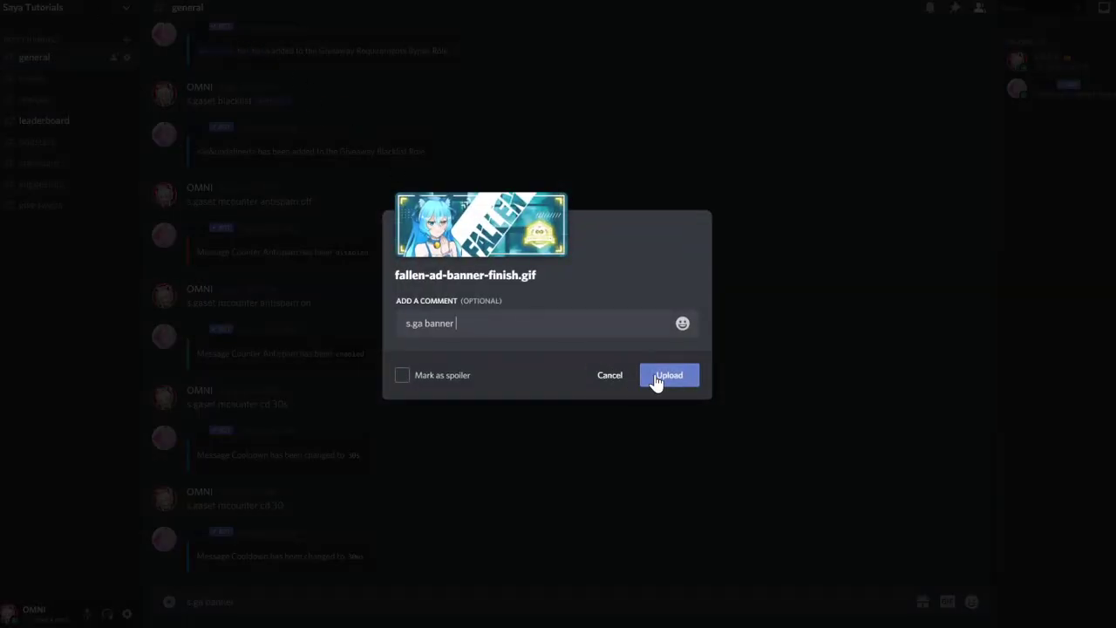
pyautogui.click(668, 375)
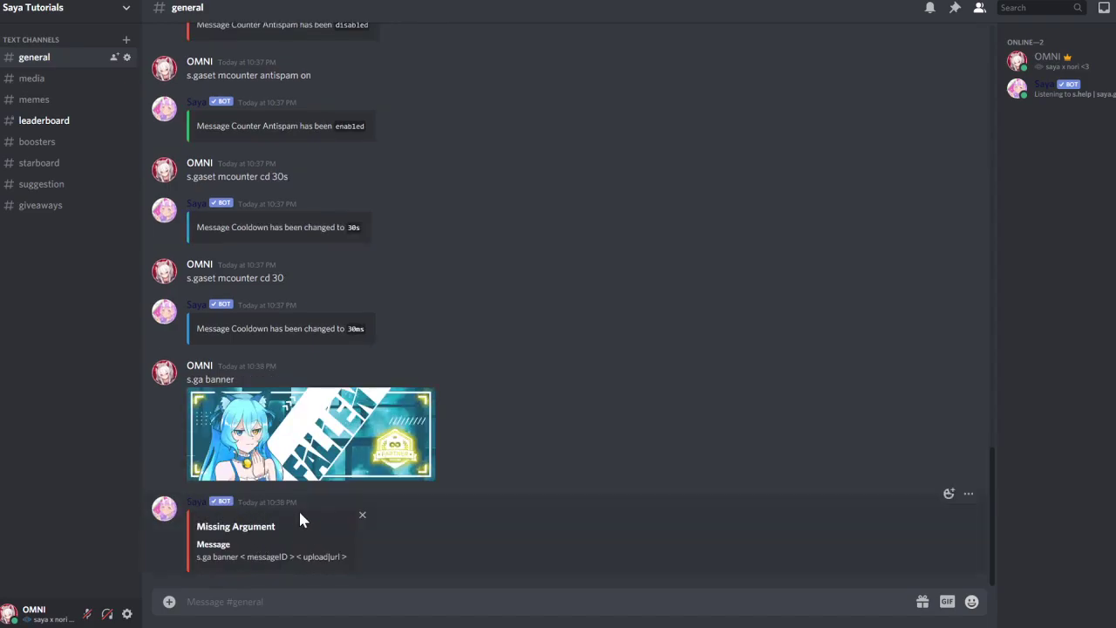
# Copy the banner image link and the test giveaway's message ID from #giveaways
pyautogui.rightClick(288, 462)
pyautogui.click(329, 563)
pyautogui.moveTo(197, 556); pyautogui.dragTo(347, 556)
pyautogui.click(349, 601)
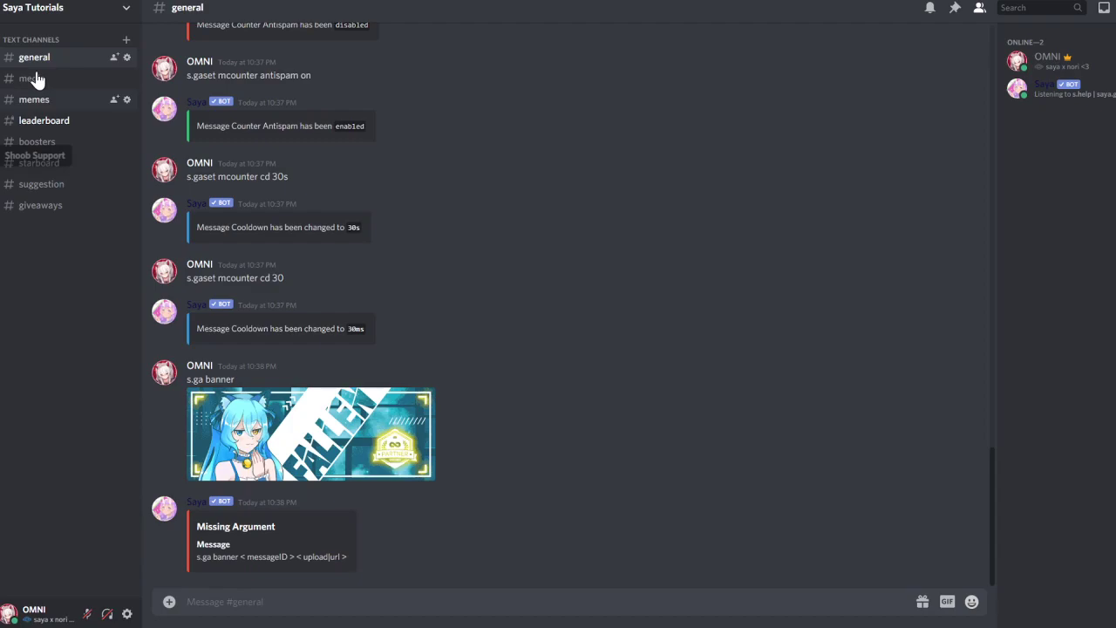
pyautogui.click(29, 209)
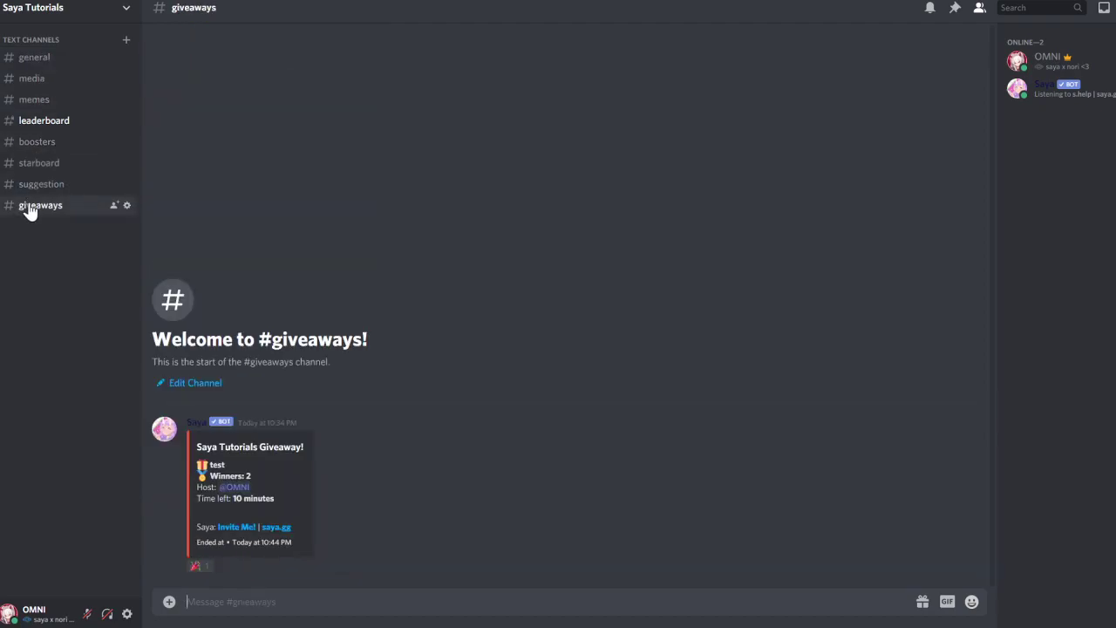
pyautogui.rightClick(277, 466)
pyautogui.click(330, 611)
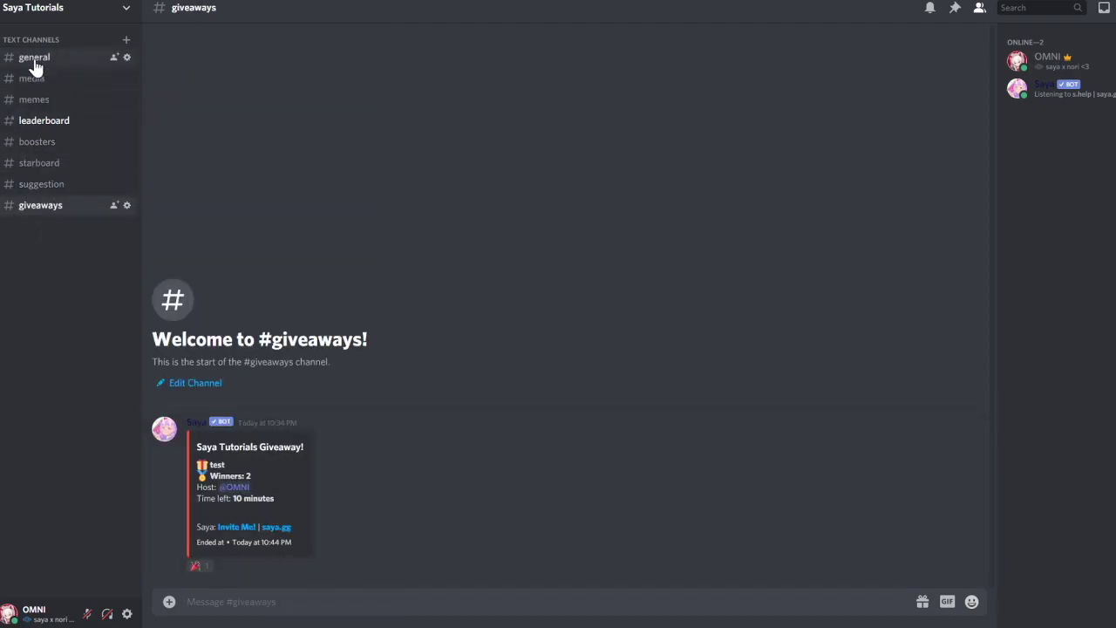
pyautogui.click(34, 59)
# Send s.ga banner with the giveaway ID and image link, then check the giveaway
pyautogui.write('s.g')
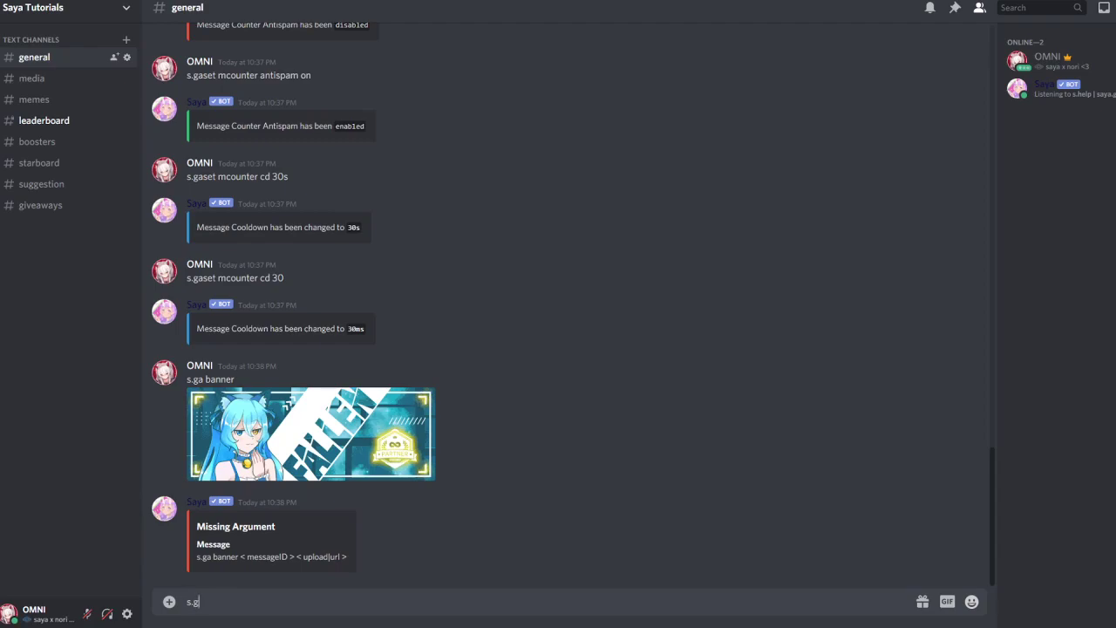
pyautogui.write('a banner')
pyautogui.hotkey('ctrl', 'v')
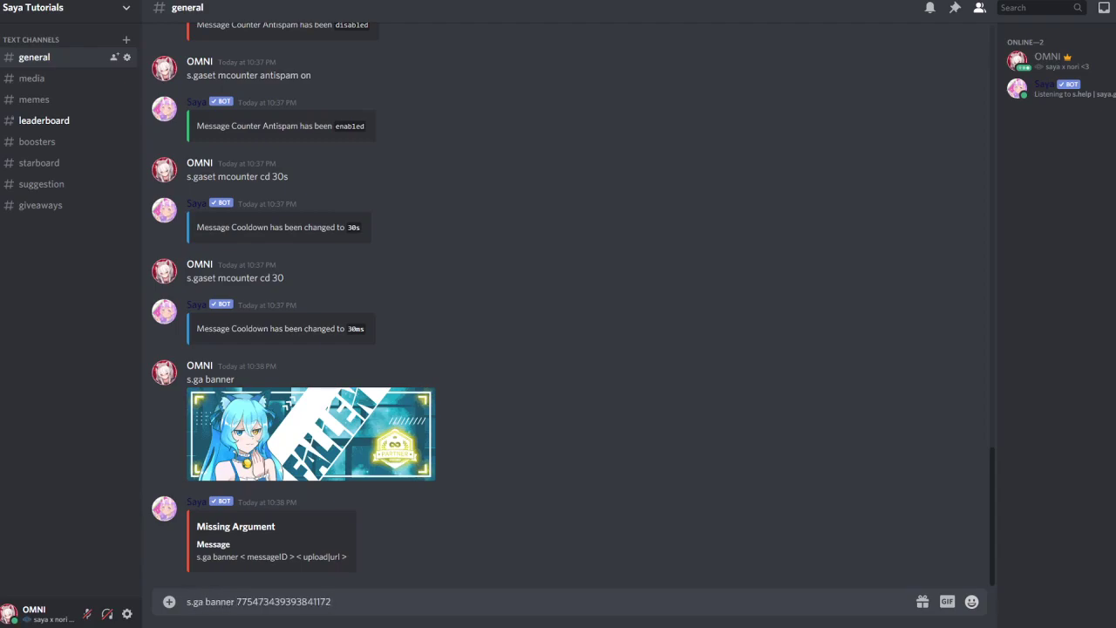
pyautogui.rightClick(287, 460)
pyautogui.click(366, 562)
pyautogui.hotkey('ctrl', 'v')
pyautogui.press('Return')
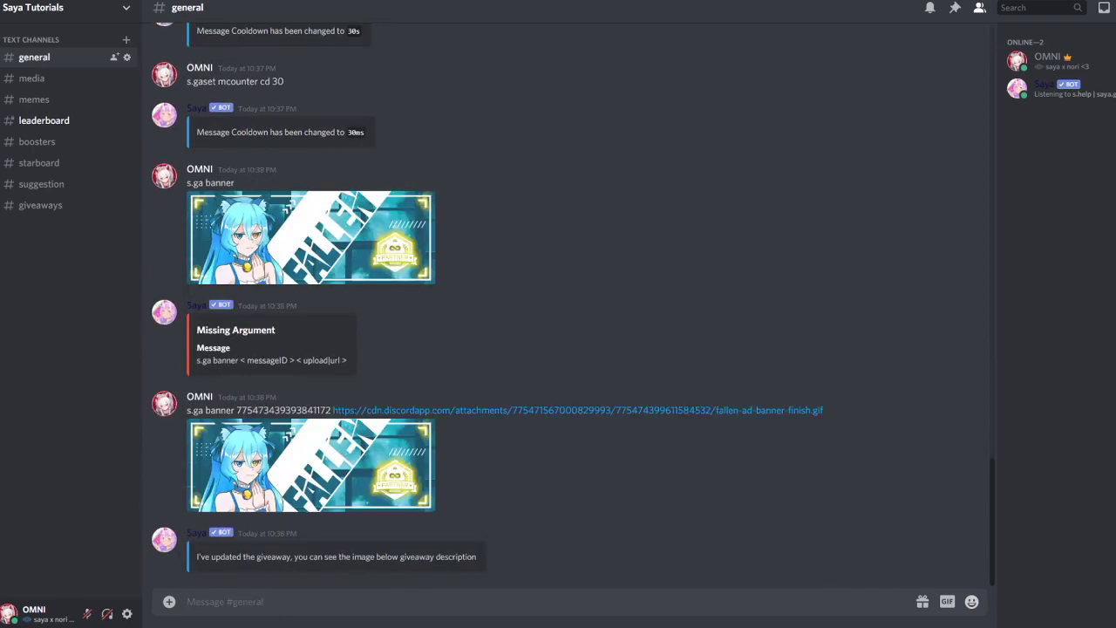
pyautogui.click(38, 208)
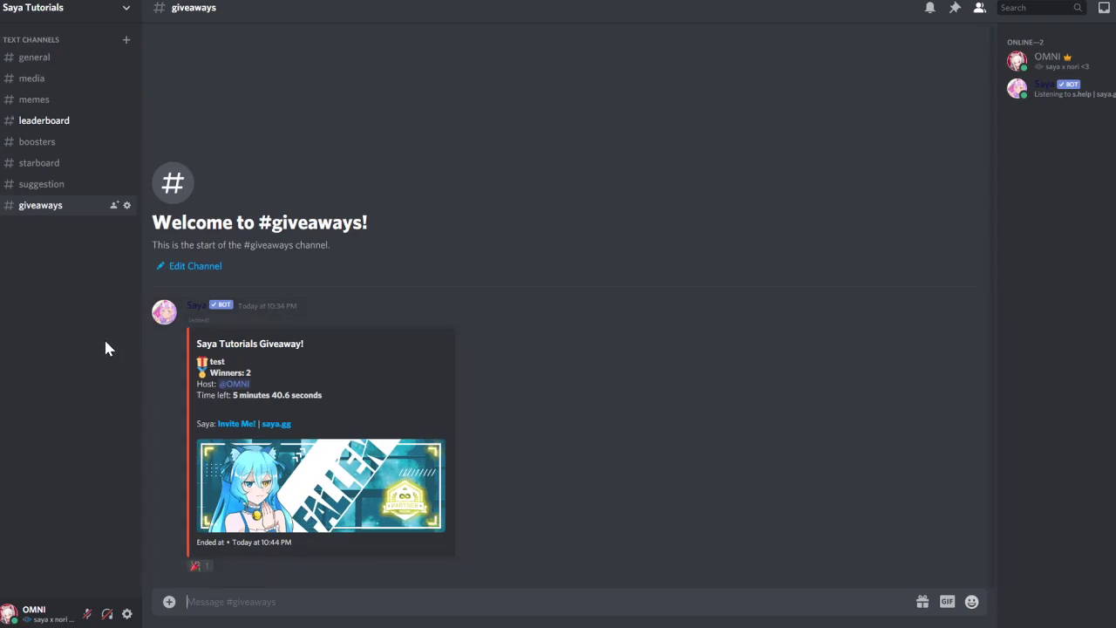
pyautogui.click(38, 59)
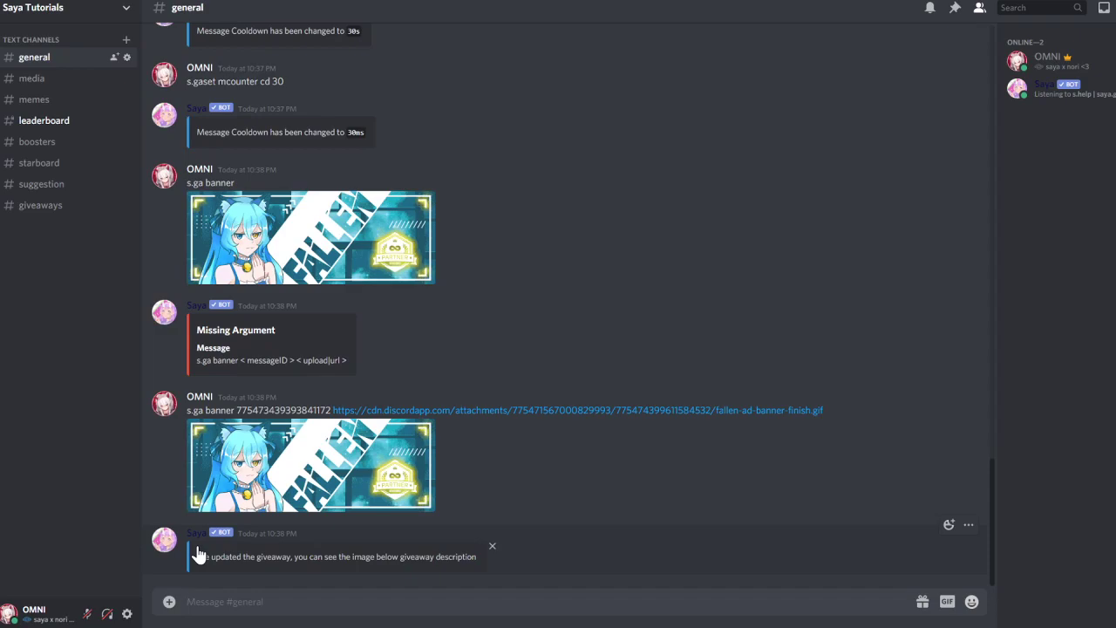
# Type s.gaset config add in the #general message box
pyautogui.write('s.')
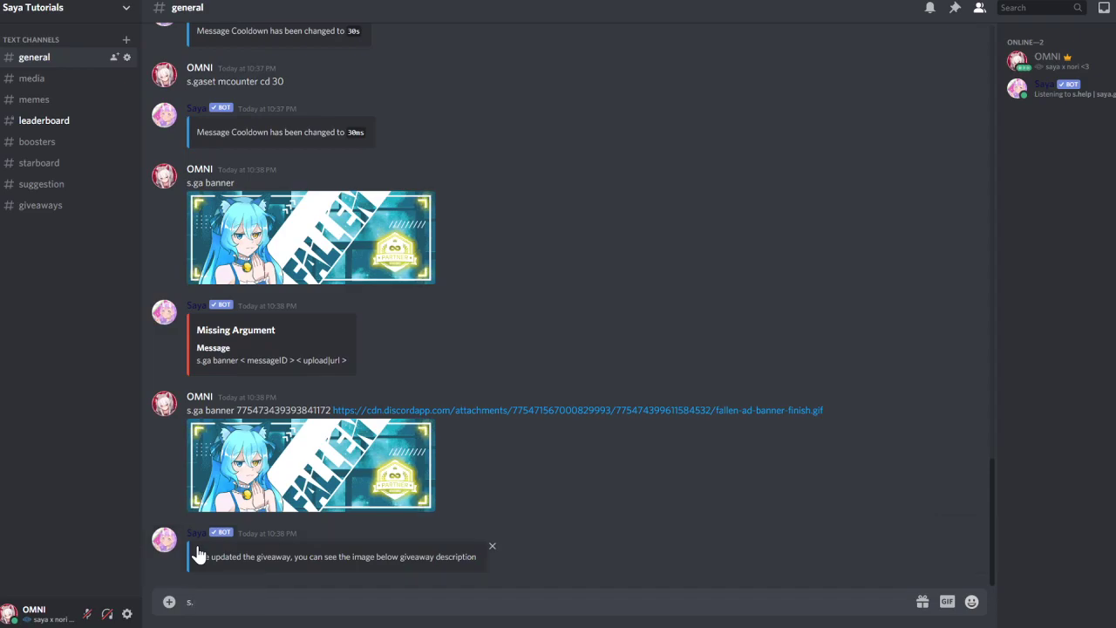
pyautogui.write('gaset')
pyautogui.write('config add')
pyautogui.press('Return')
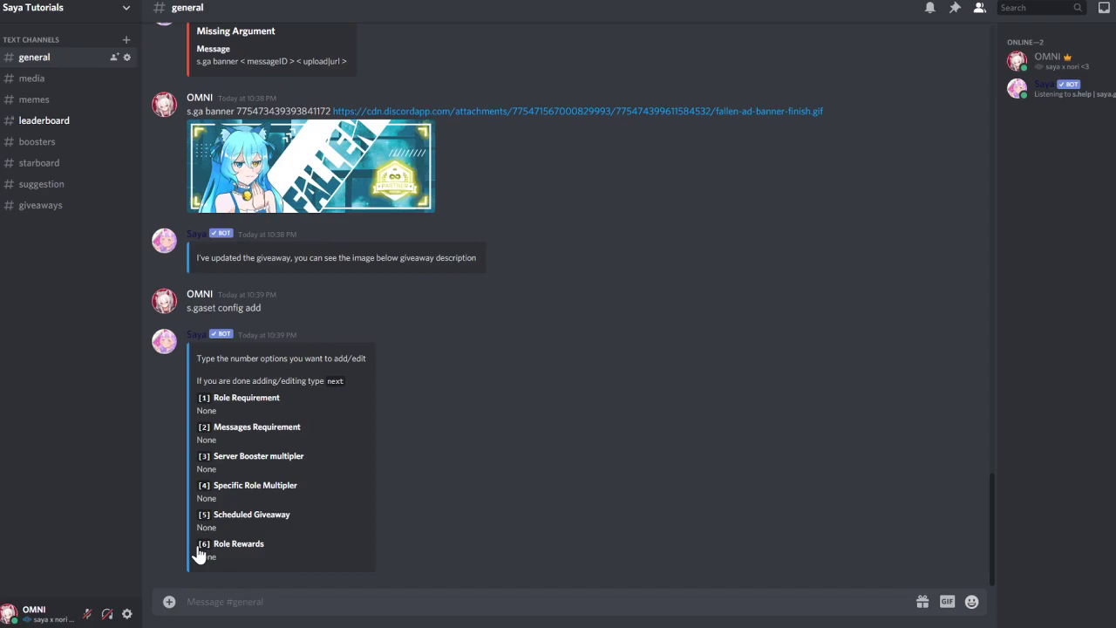
pyautogui.write('1')
pyautogui.press('Return')
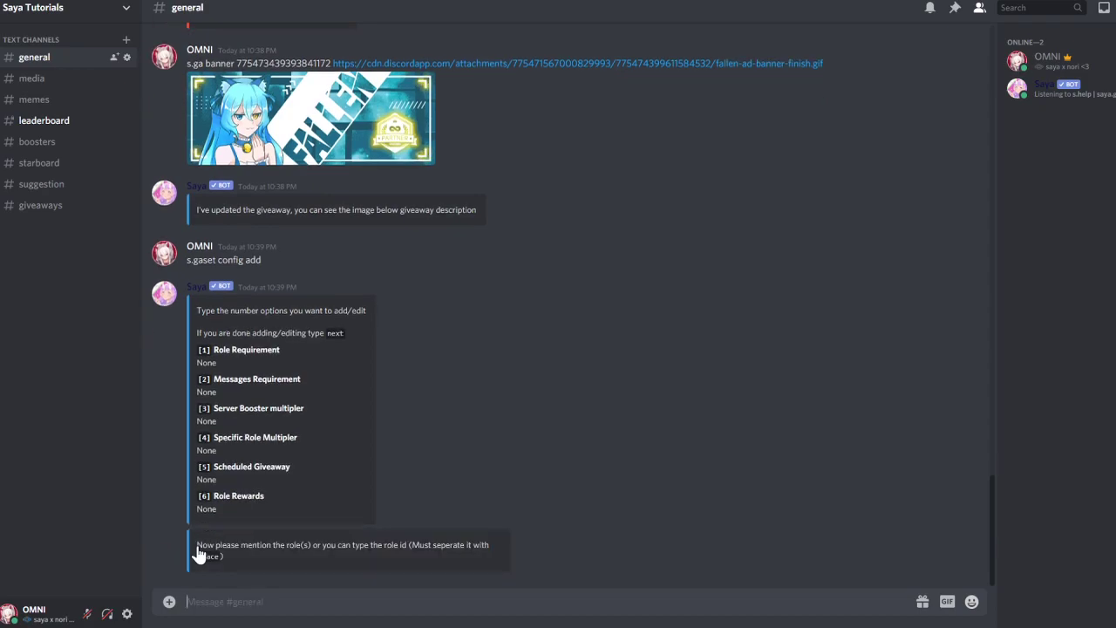
pyautogui.write('@do')
pyautogui.press('Return')
pyautogui.press('Return')
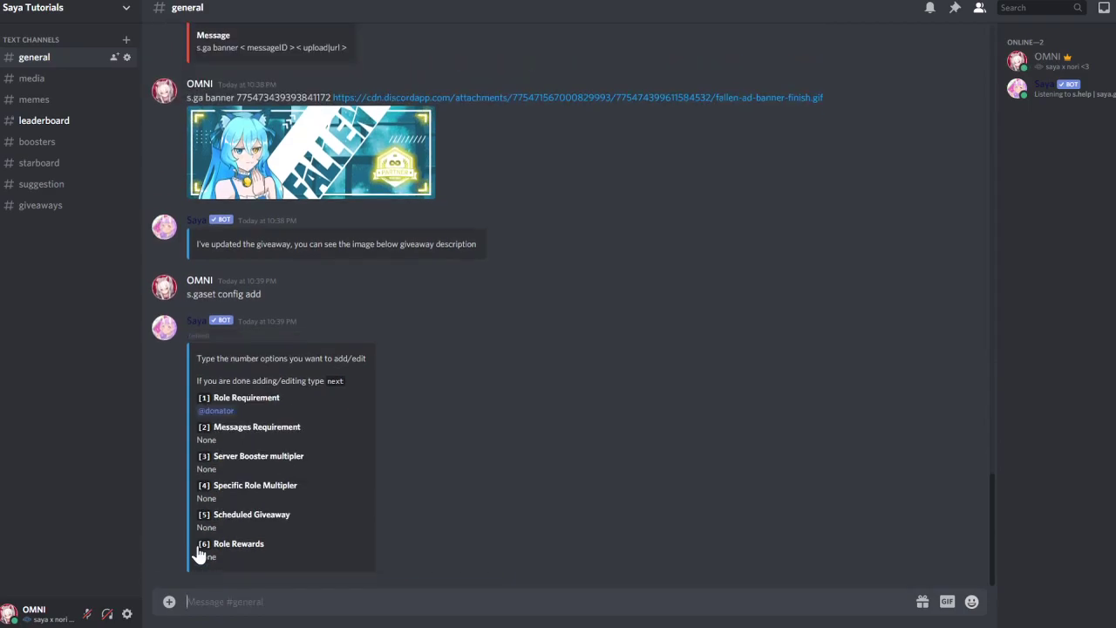
# Set option 2, the messages requirement, to 10 messages with no specific channel
pyautogui.write('2')
pyautogui.press('Return')
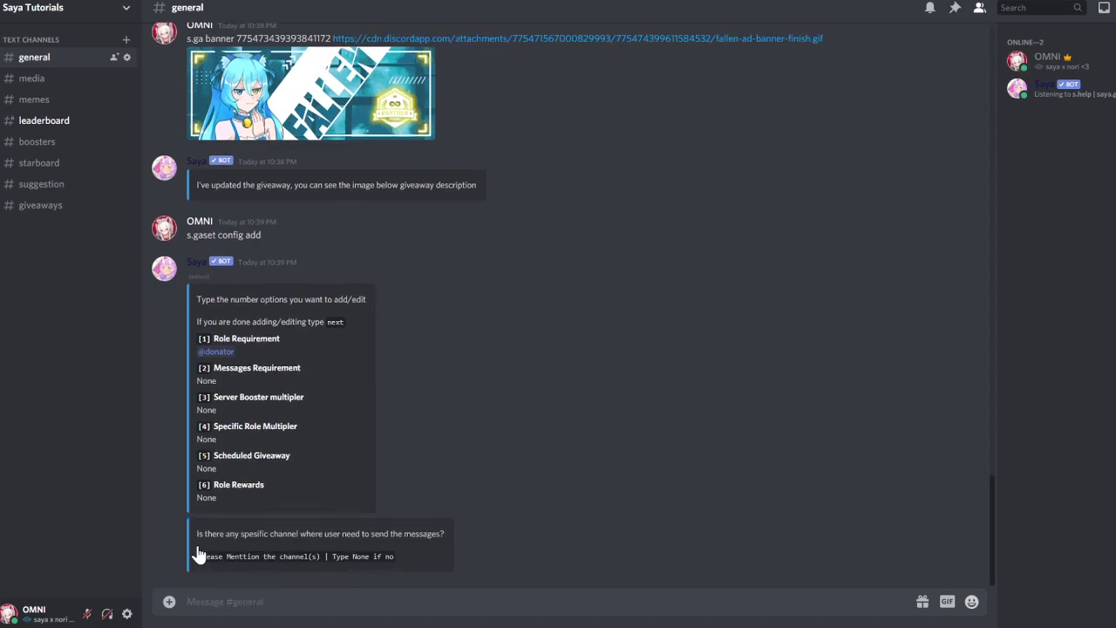
pyautogui.write('1')
pyautogui.press('BackSpace')
pyautogui.write('no')
pyautogui.press('Return')
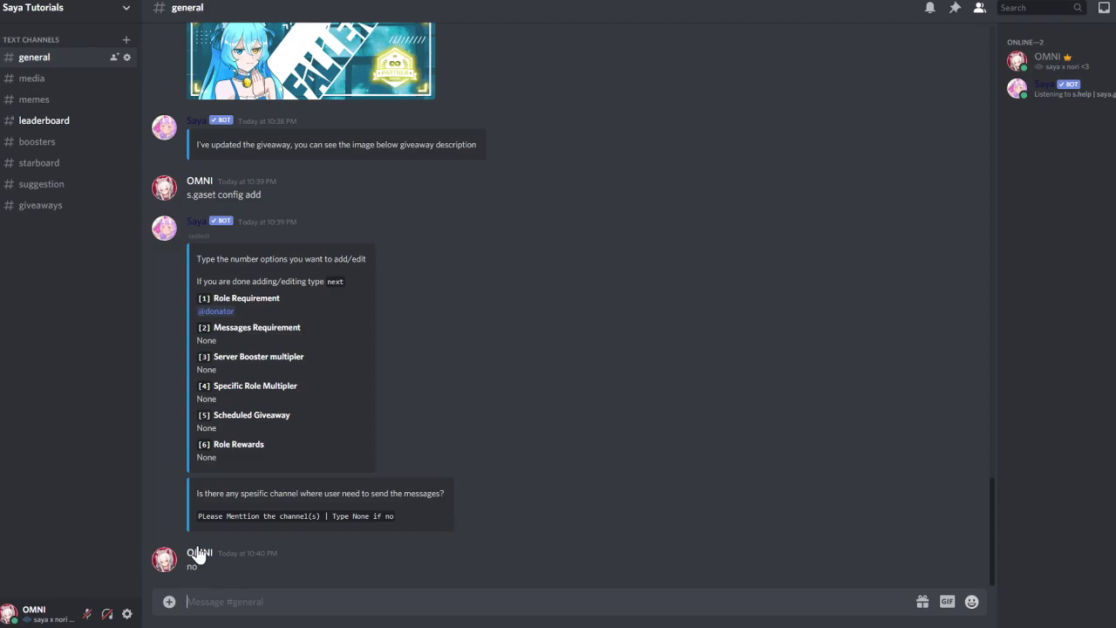
pyautogui.write('no')
pyautogui.press('Return')
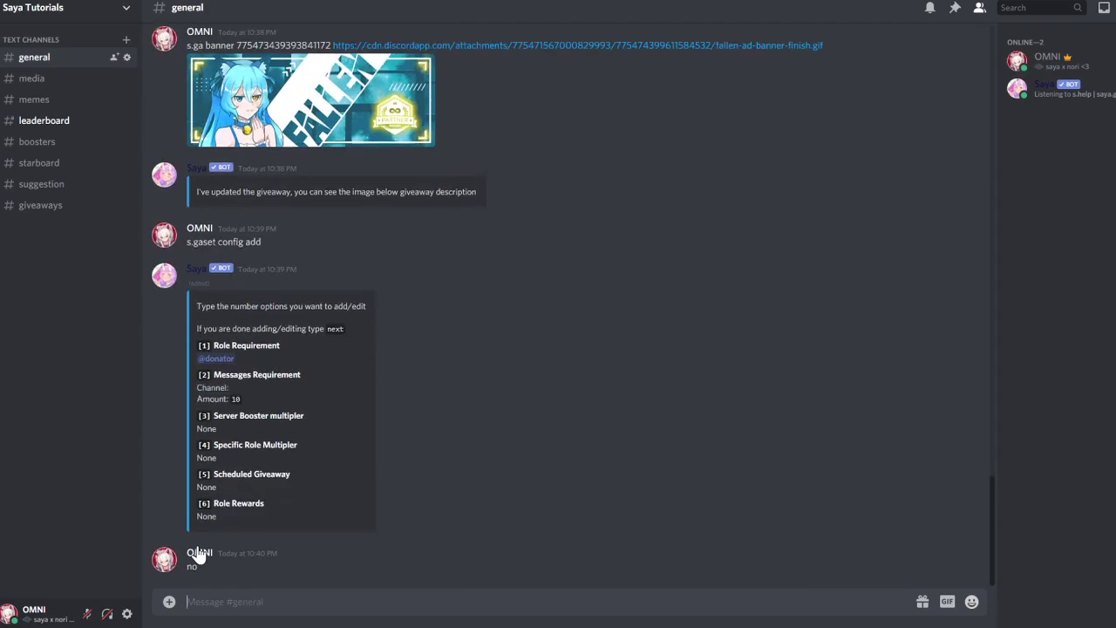
# Finish editing with next and save the configuration named Donator
pyautogui.write('next')
pyautogui.press('Return')
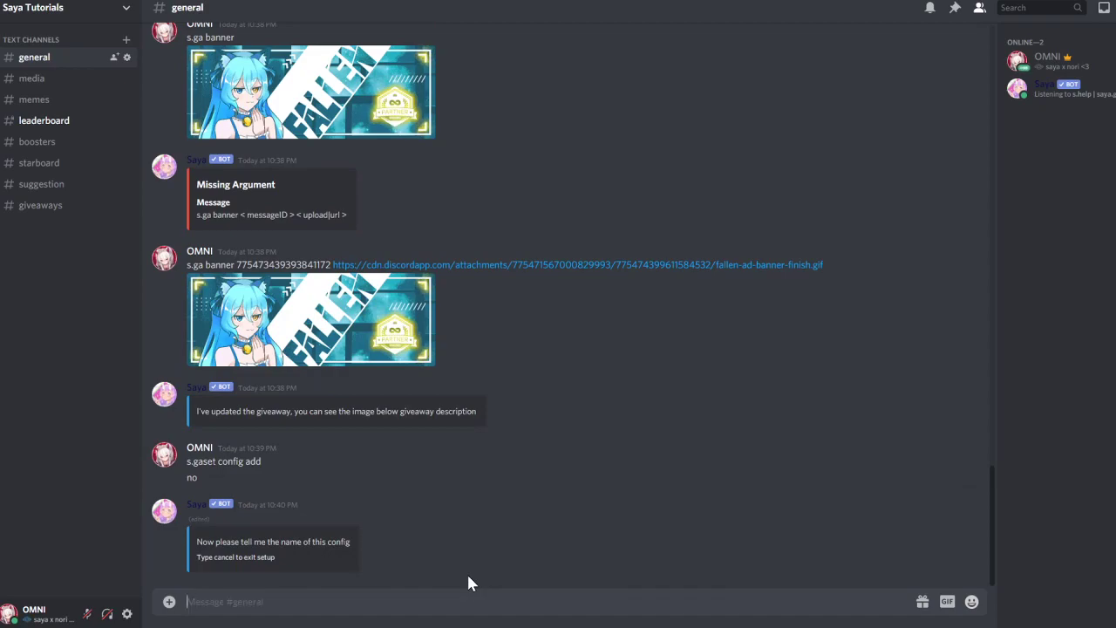
pyautogui.write('Done')
pyautogui.press('Return')
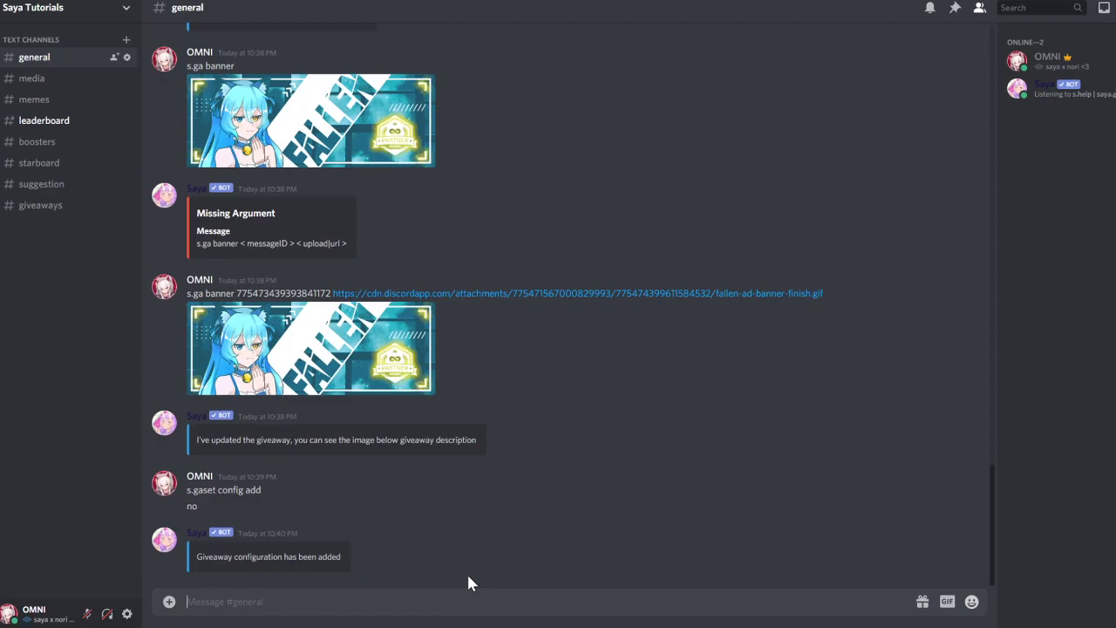
# Turn off Saya's config prompt and make config 1 (Donator) the default giveaway config
pyautogui.write('s.gas')
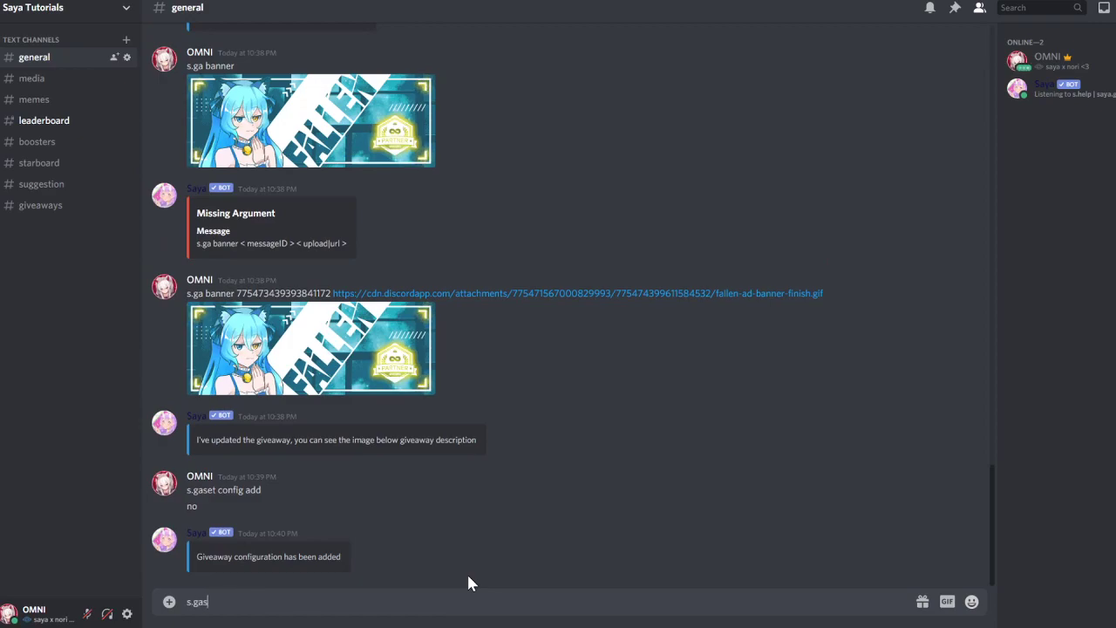
pyautogui.write('et config ask off')
pyautogui.press('Return')
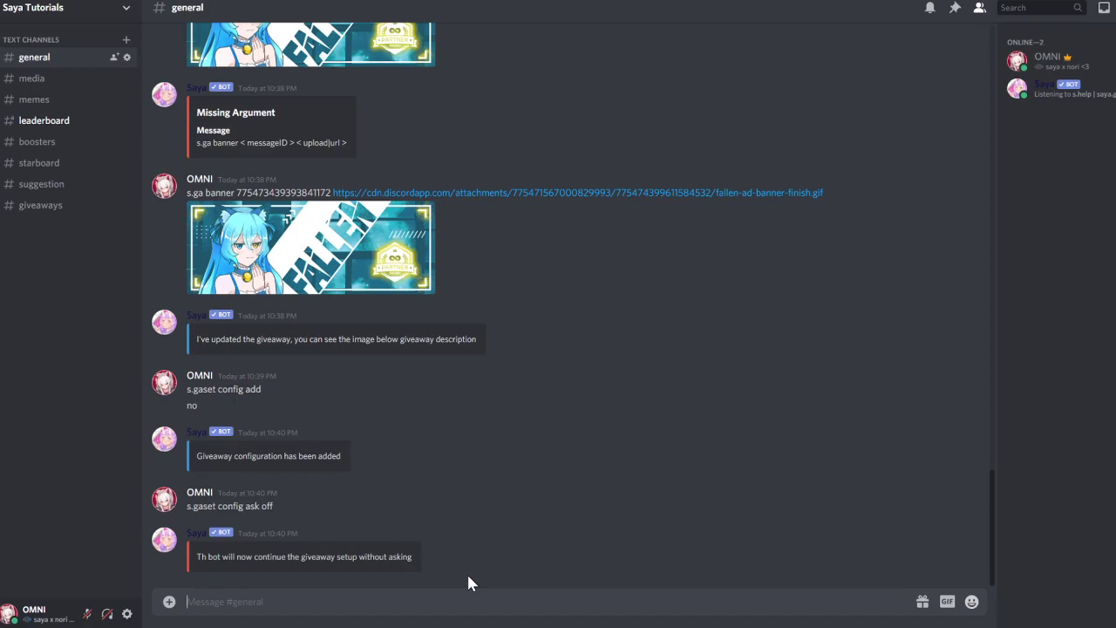
pyautogui.write('s.gaset config')
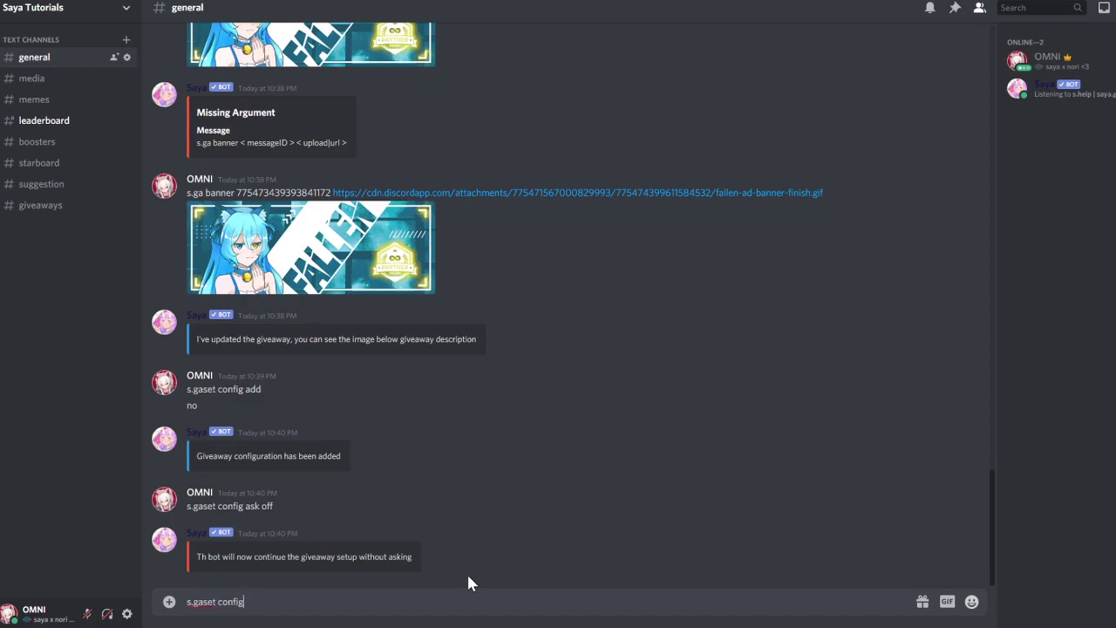
pyautogui.write(' use 1')
pyautogui.press('Return')
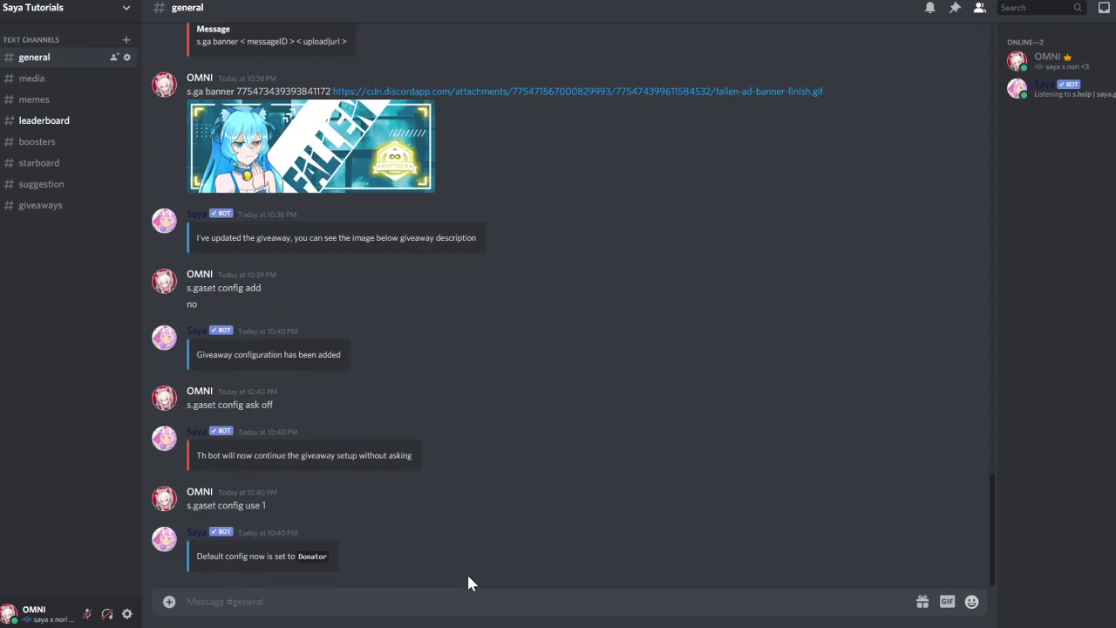
# List the saved giveaway configs with s.gaset config and review Donator's requirements and multipliers
pyautogui.write('s.gaset config')
pyautogui.press('Return')
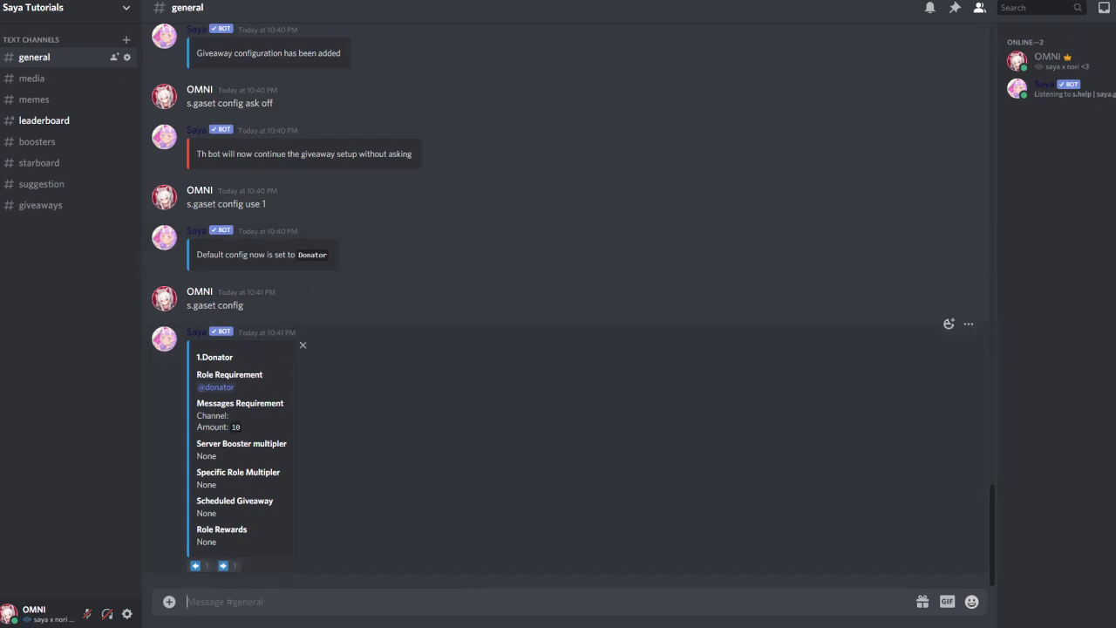
pyautogui.moveTo(206, 415); pyautogui.dragTo(229, 427)
pyautogui.click(319, 580)
pyautogui.moveTo(196, 443); pyautogui.dragTo(216, 485)
pyautogui.click(187, 601)
# Start a 10m, 1-winner Nitro giveaway in #giveaways using s.ga start
pyautogui.write('s.ga start')
pyautogui.press('Return')
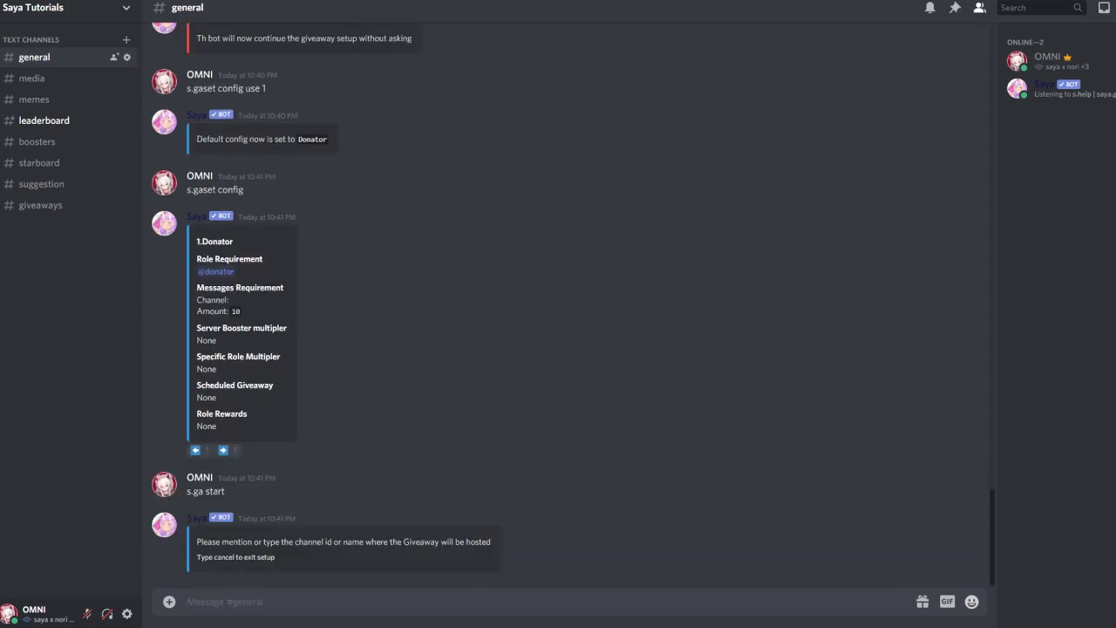
pyautogui.write('#gi')
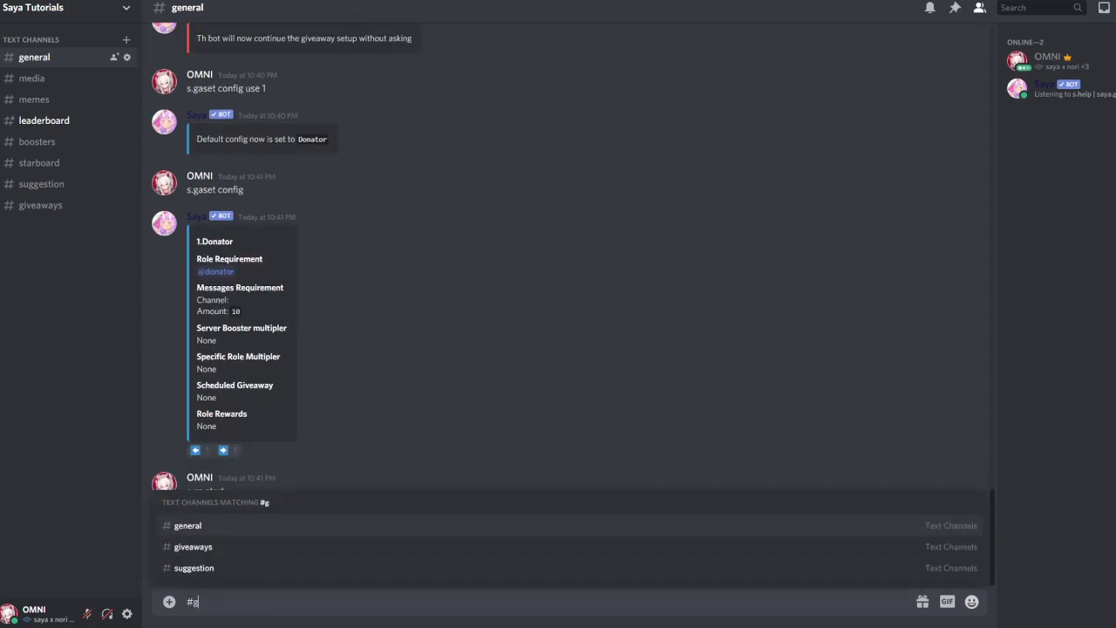
pyautogui.press('Return')
pyautogui.press('Return')
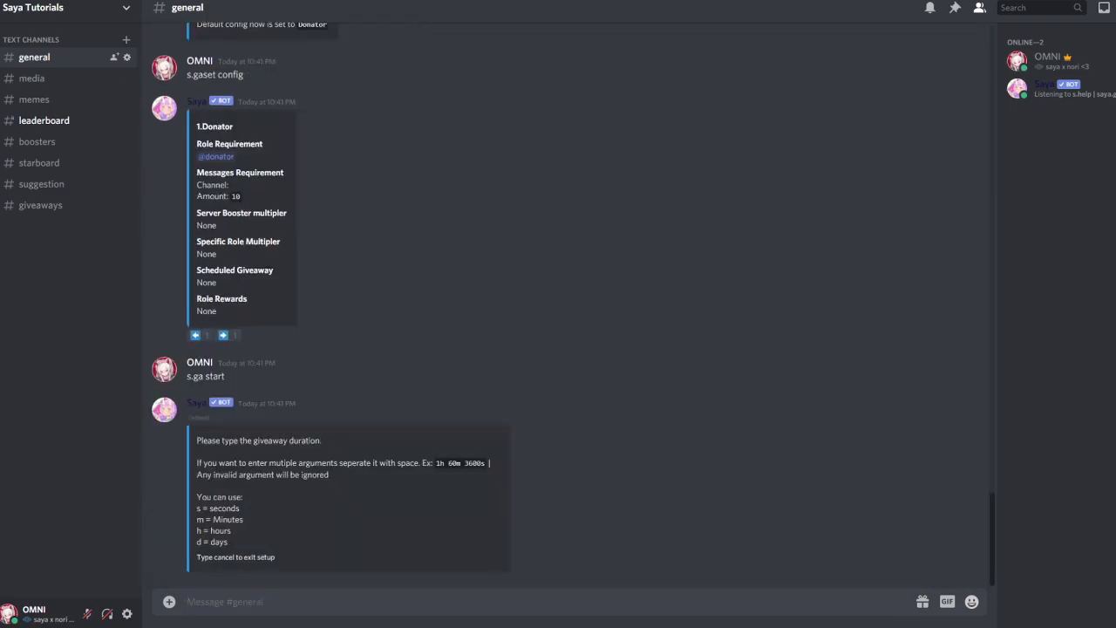
pyautogui.write('10m')
pyautogui.press('Return')
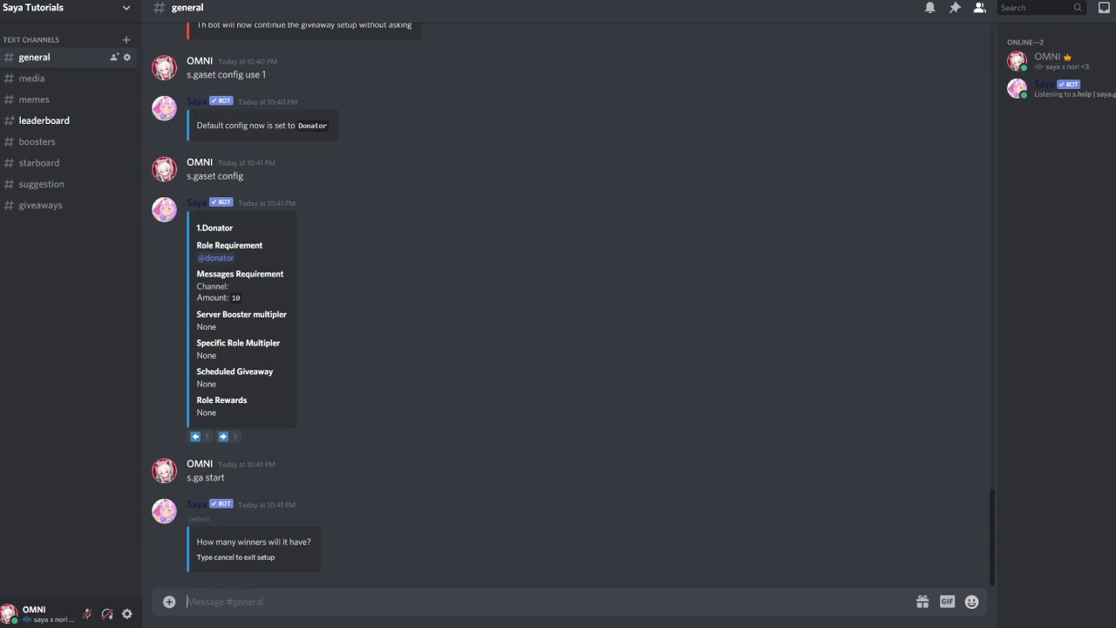
pyautogui.write('1')
pyautogui.press('Return')
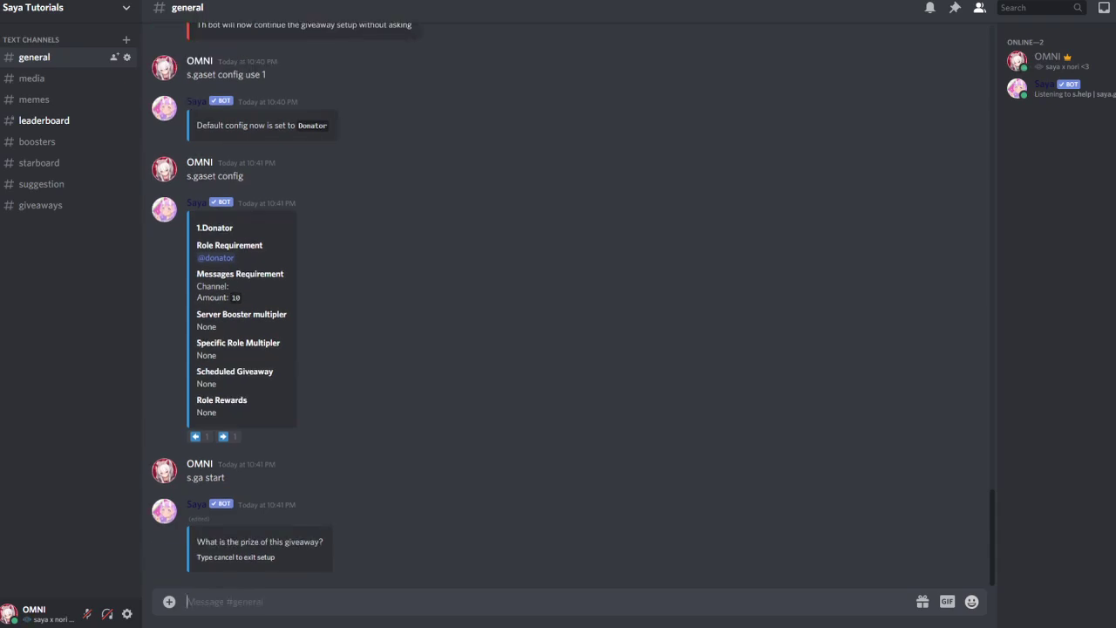
pyautogui.write('Nitro')
pyautogui.press('Return')
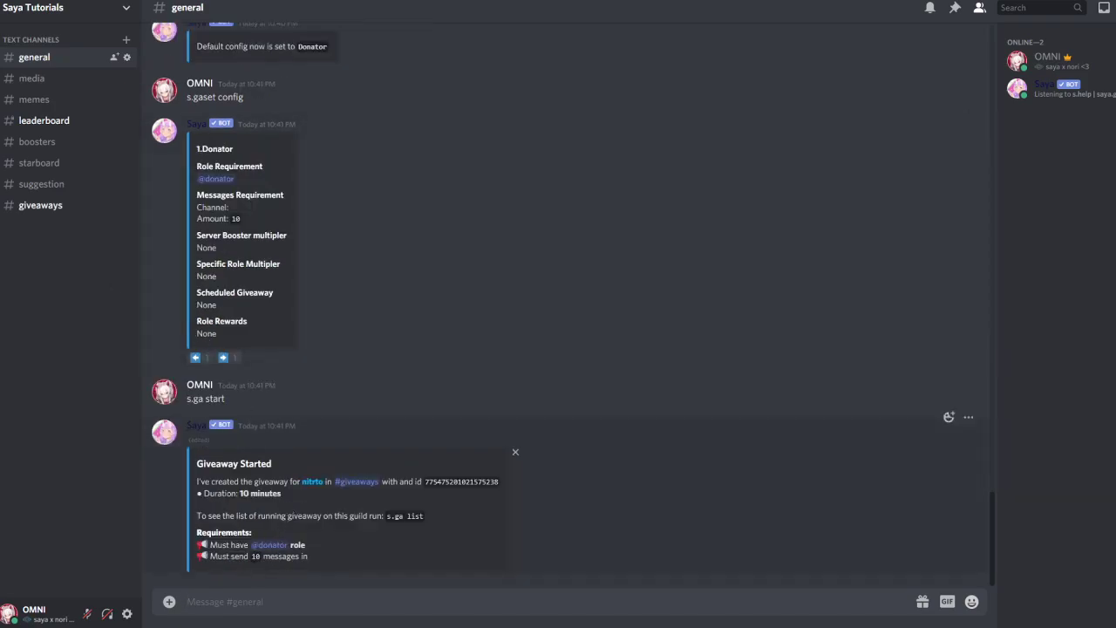
# Check the posted giveaway and its message requirement in #giveaways, then return to #general
pyautogui.click(33, 208)
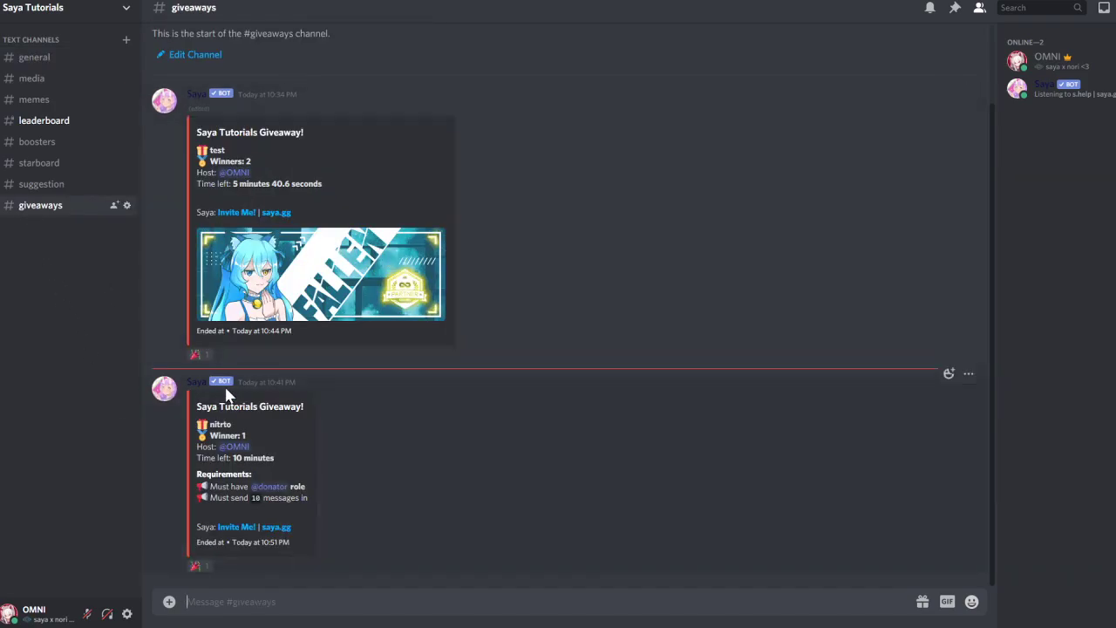
pyautogui.moveTo(217, 497); pyautogui.dragTo(301, 497)
pyautogui.click(332, 496)
pyautogui.click(27, 62)
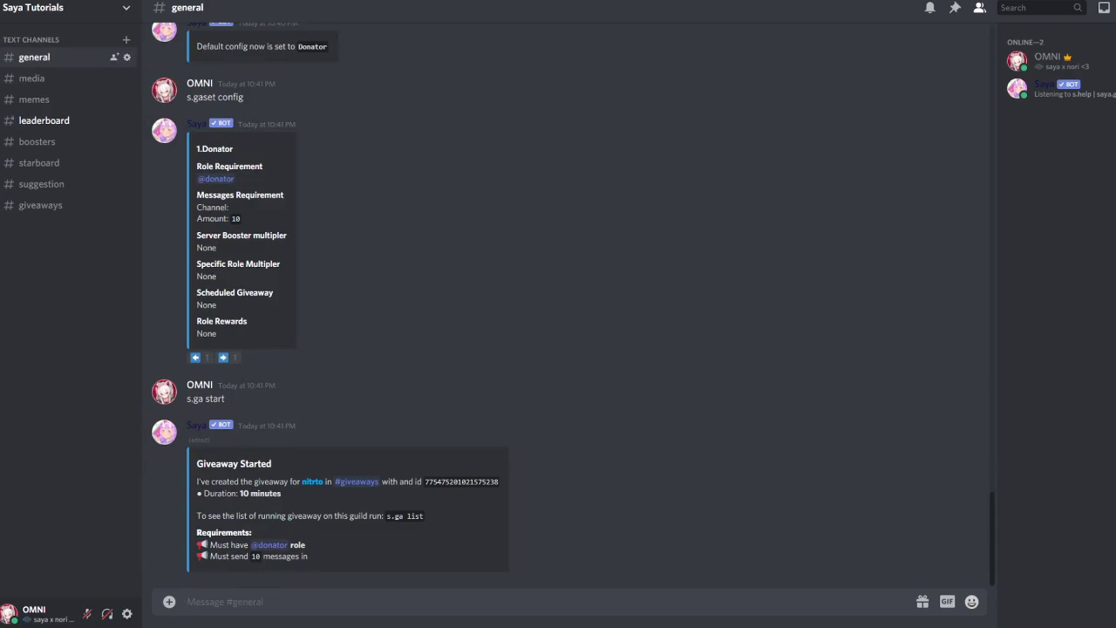
# Send s.gaset config ask off, then s.gaset config ask on to re-enable the prompt
pyautogui.write('s.gaset config ask off')
pyautogui.press('Return')
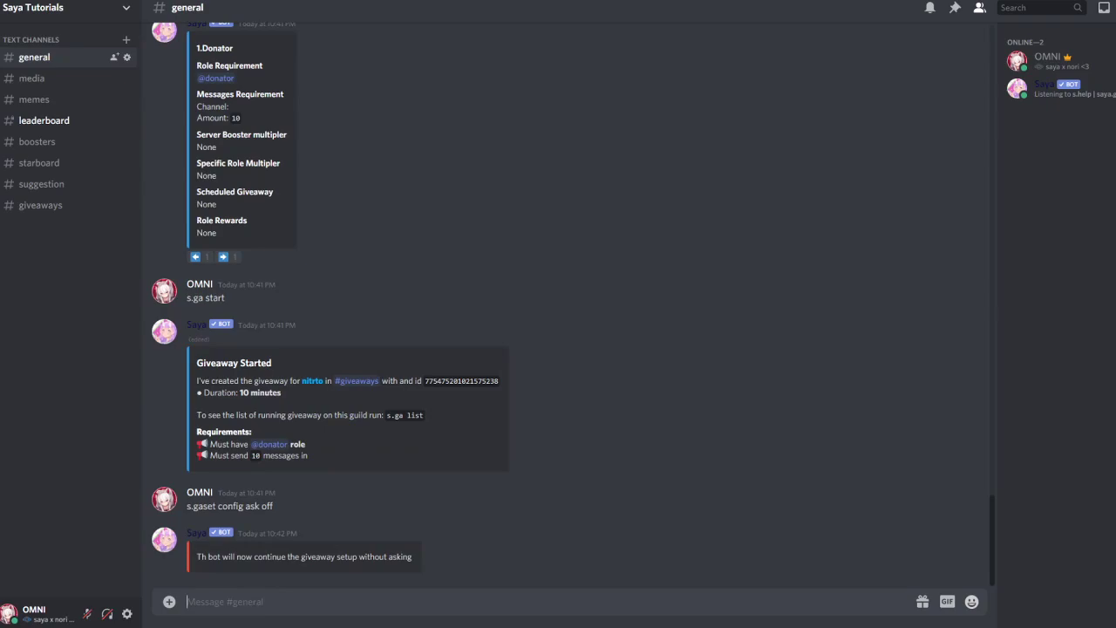
pyautogui.write('s.gaset config ask on')
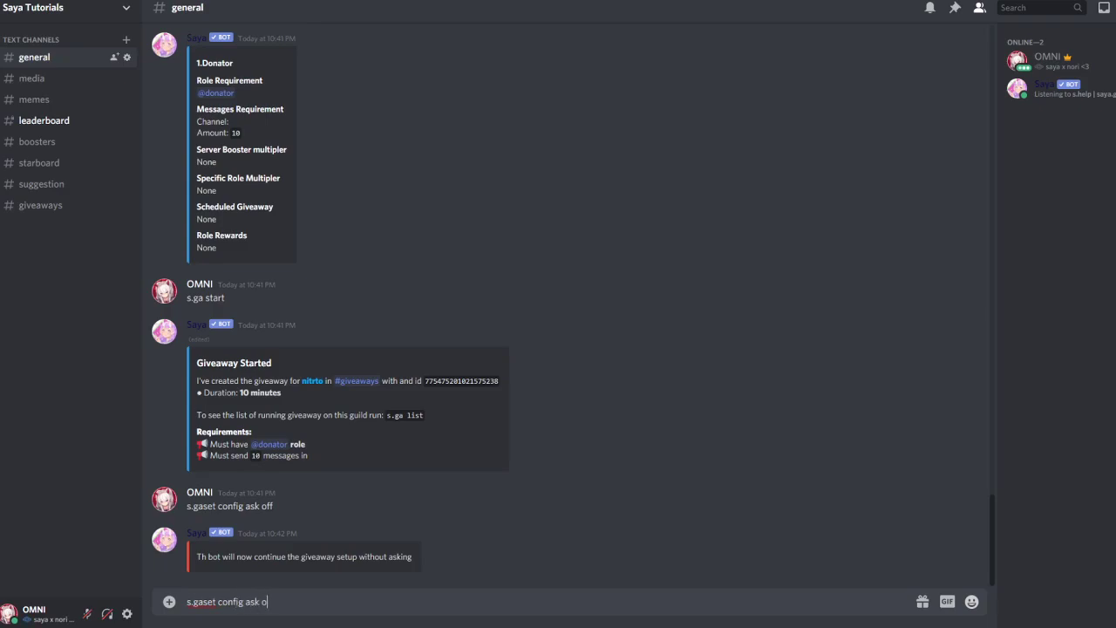
pyautogui.press('Return')
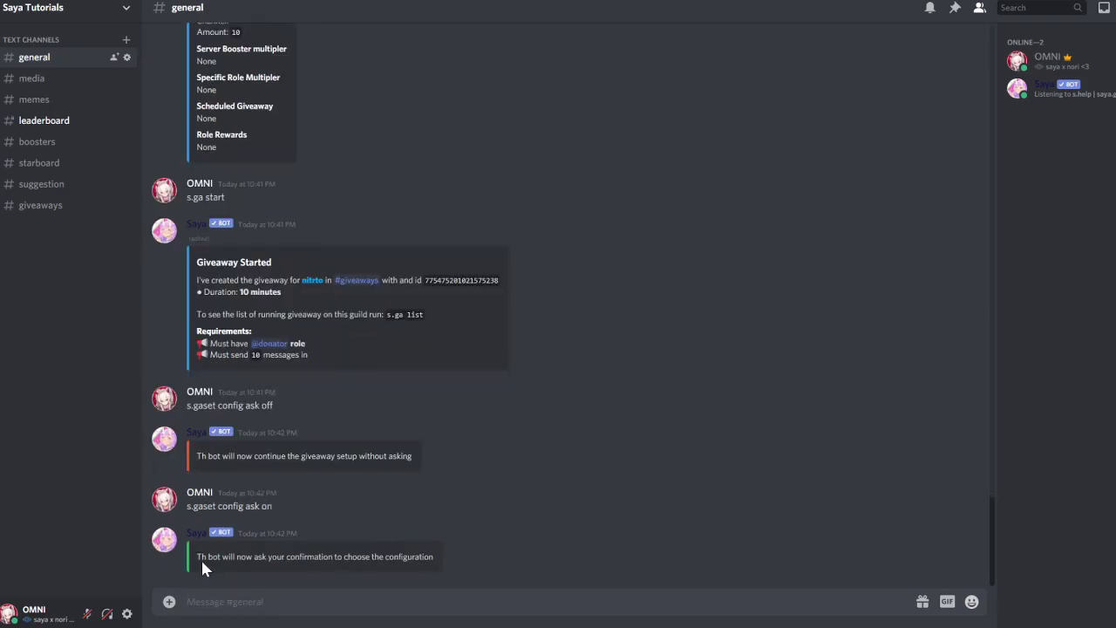
# Review the bot's confirmation, glance at #giveaways, and return to #general
pyautogui.moveTo(201, 560); pyautogui.dragTo(458, 561)
pyautogui.click(43, 207)
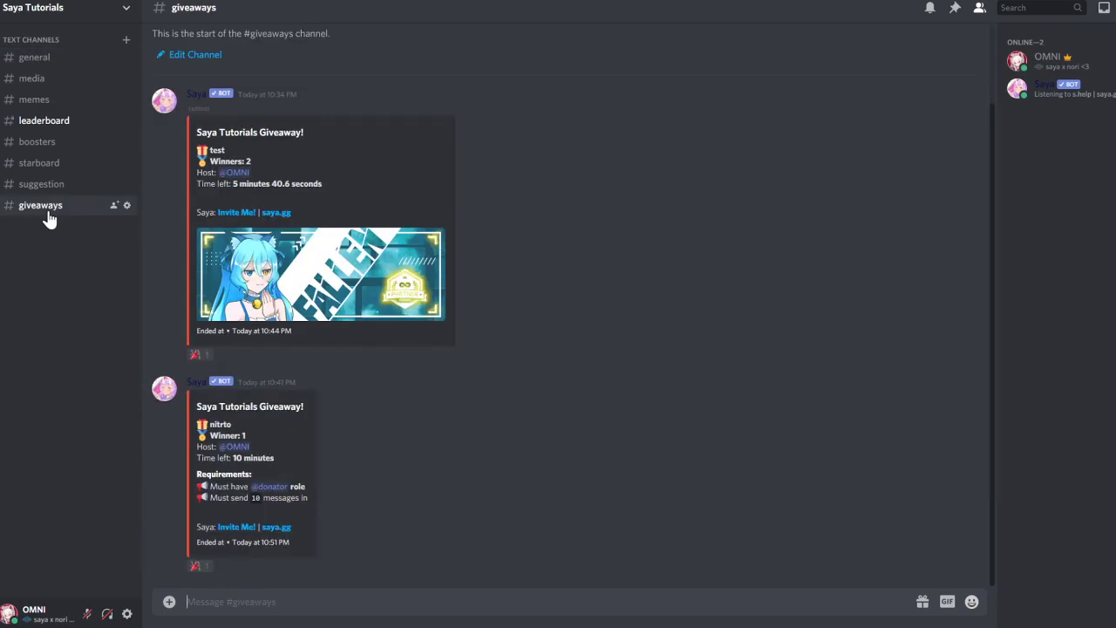
pyautogui.click(32, 67)
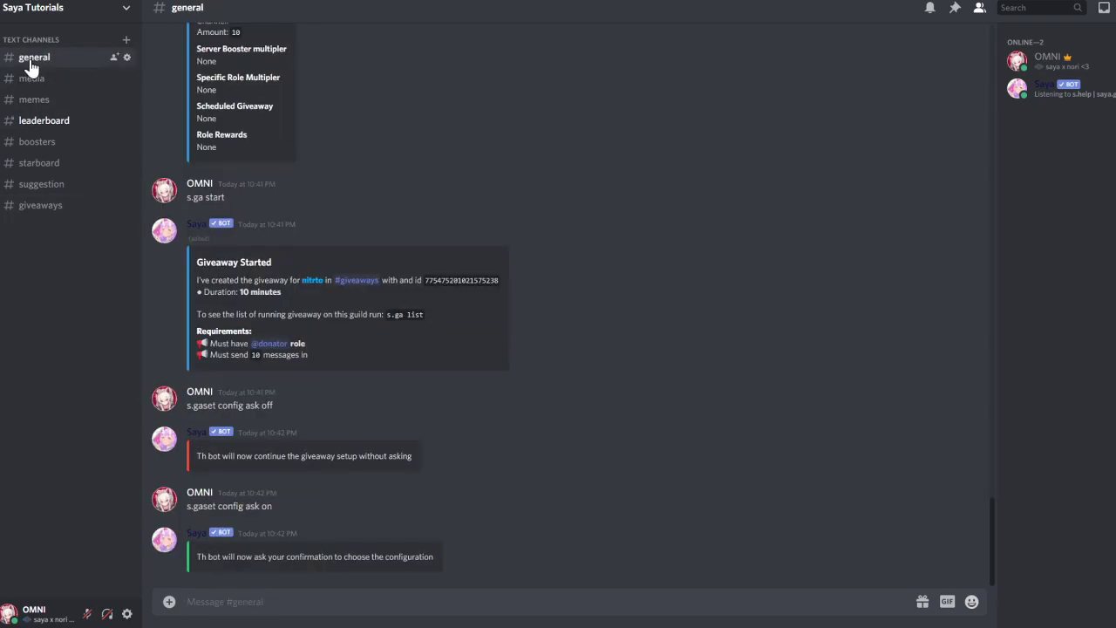